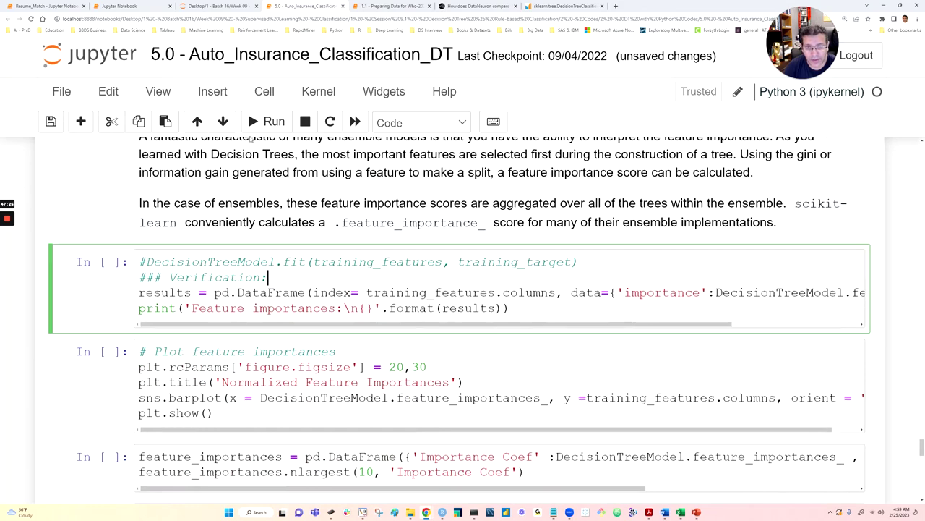
Run the cell under section 2.3 that prints the decision tree's feature importances and review its output
left_click(267, 121)
scroll(286, 177, "up", 1)
scroll(286, 178, "up", 1)
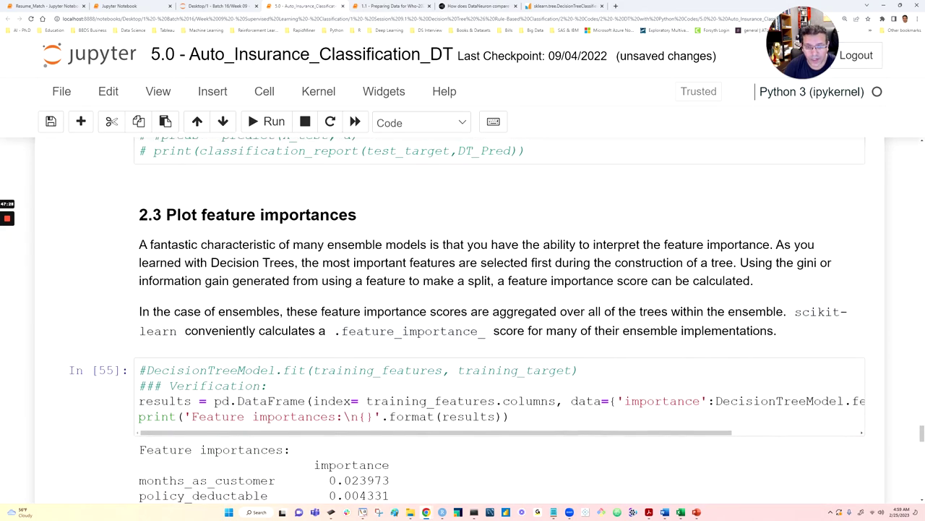
left_click_drag(167, 215, 356, 215)
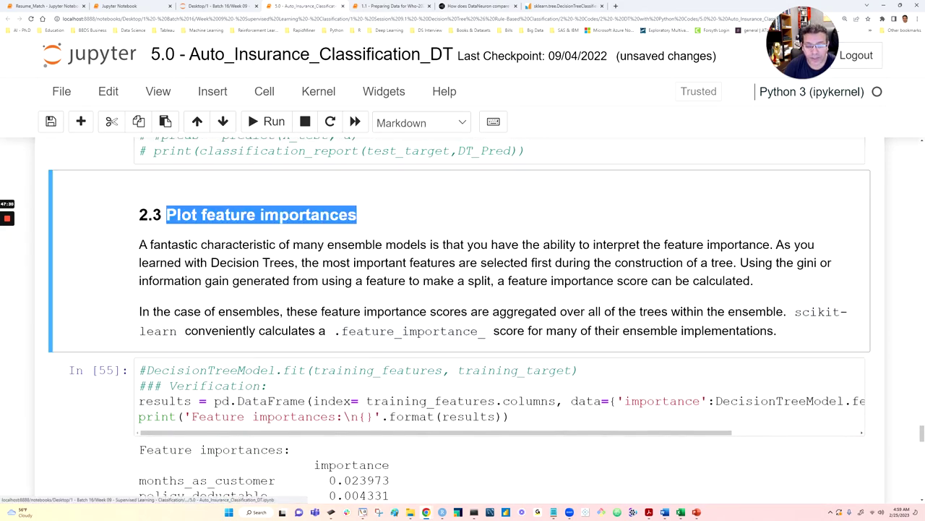
left_click(377, 217)
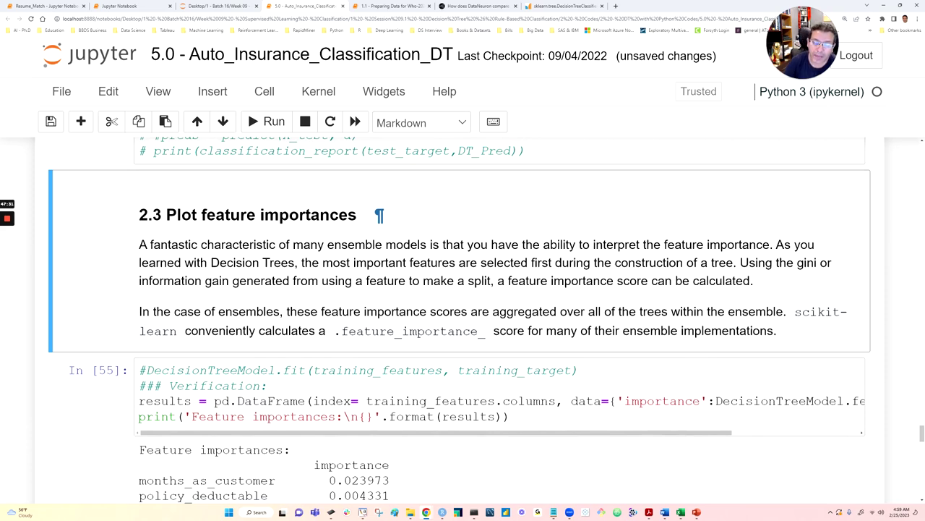
scroll(460, 319, "down", 3)
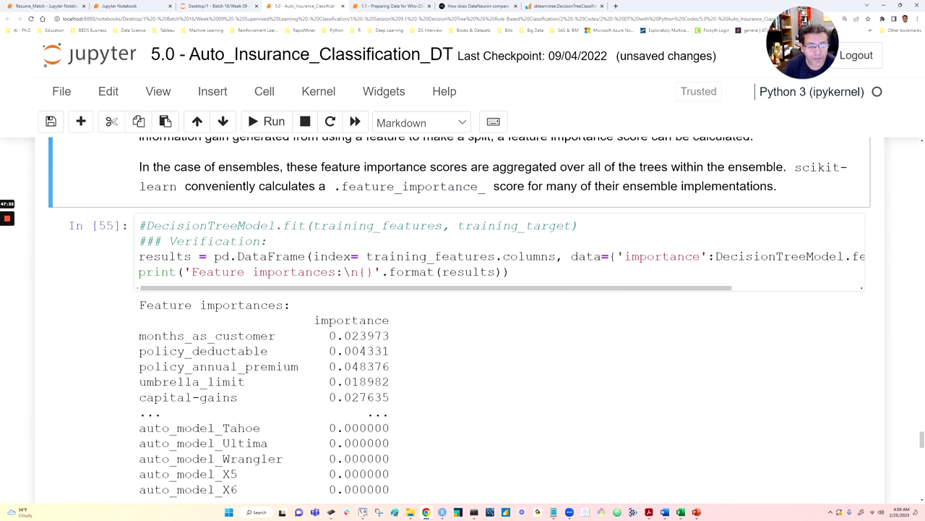
Run the cell that plots the normalized feature importances as a bar chart
scroll(460, 320, "down", 2)
left_click(365, 320)
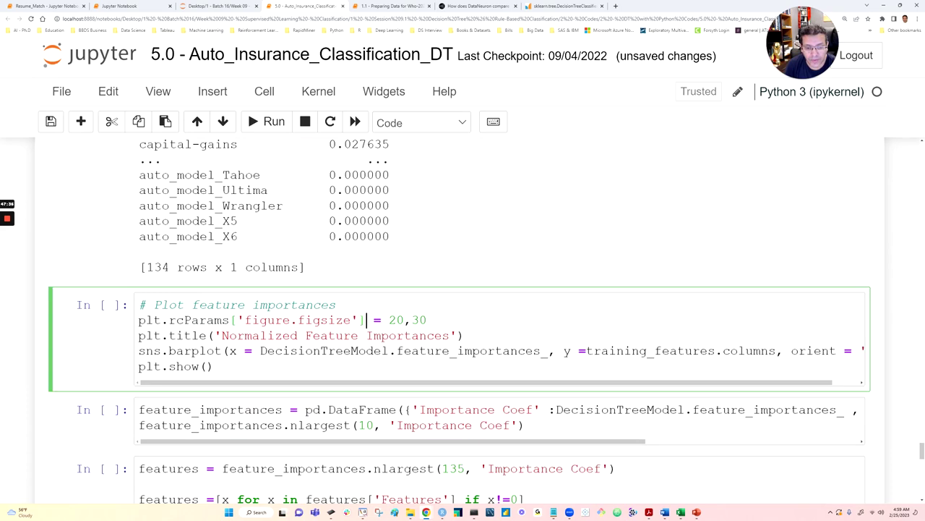
left_click(273, 121)
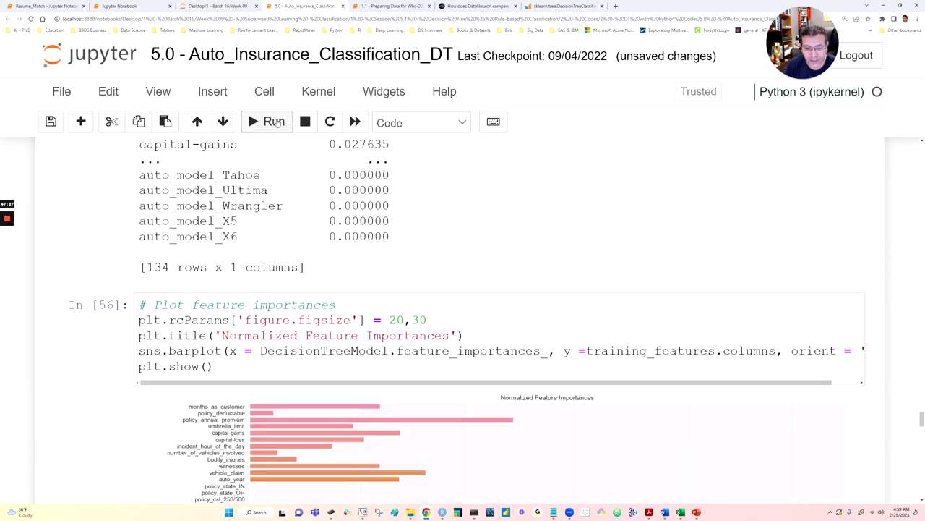
Examine the feature importance bar chart from the policy features through the auto models
scroll(323, 427, "down", 7)
scroll(322, 410, "down", 10)
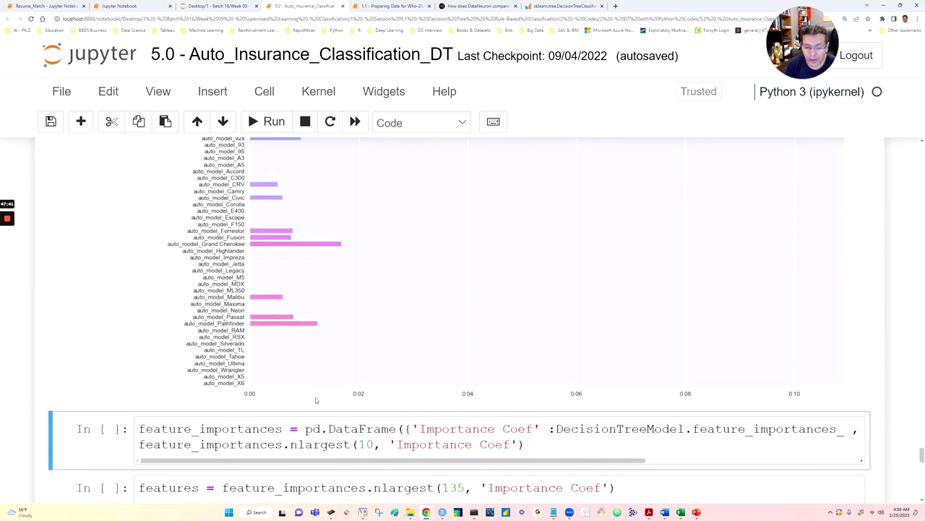
scroll(274, 384, "up", 4)
scroll(274, 392, "up", 8)
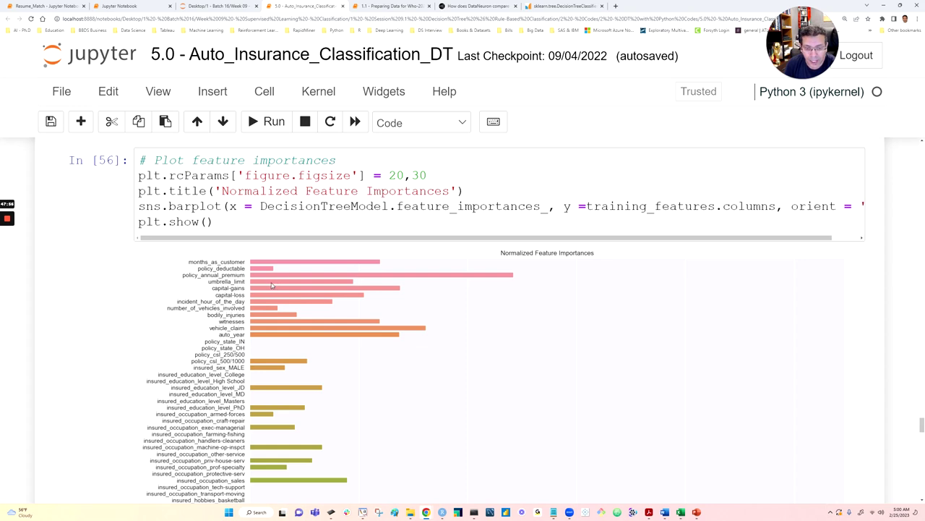
scroll(274, 354, "down", 3)
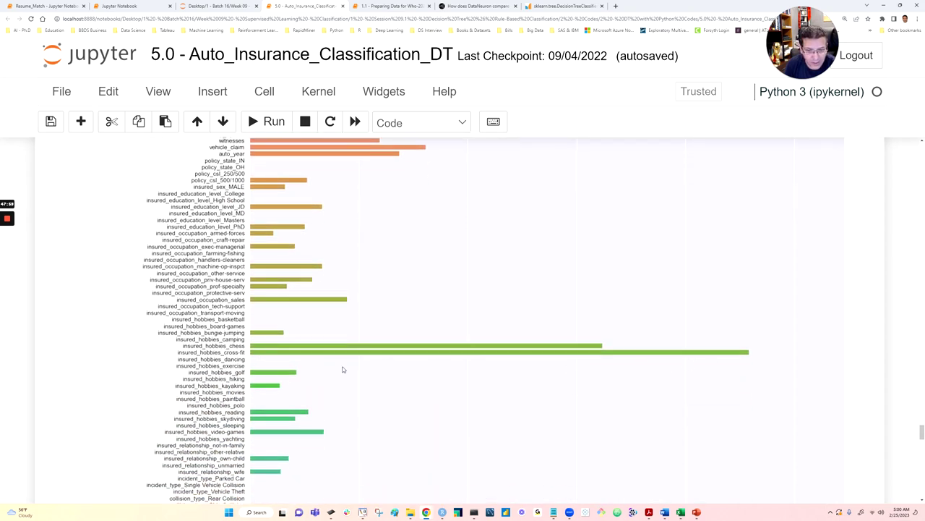
scroll(304, 353, "down", 4)
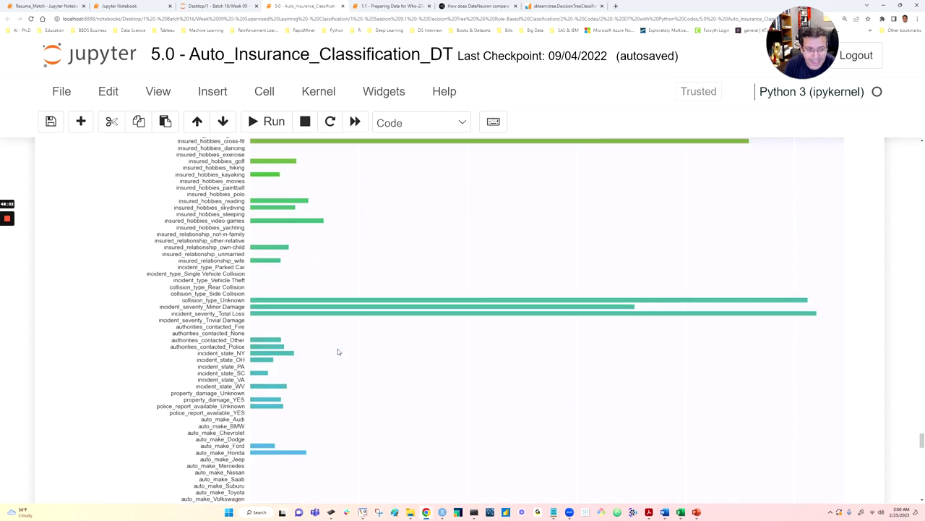
scroll(330, 328, "down", 4)
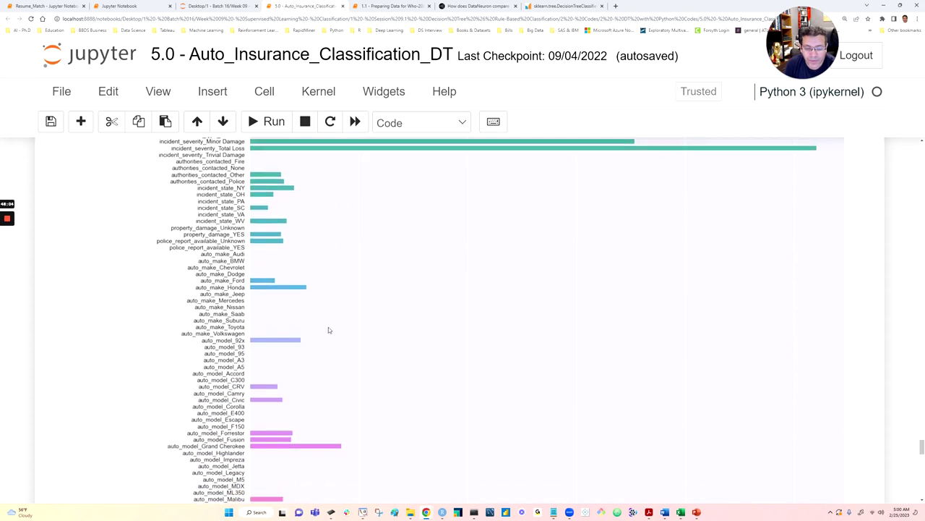
Switch to the insurance_claims workbook in Excel and select the header cells from months_as_customer through auto_year
left_click(682, 512)
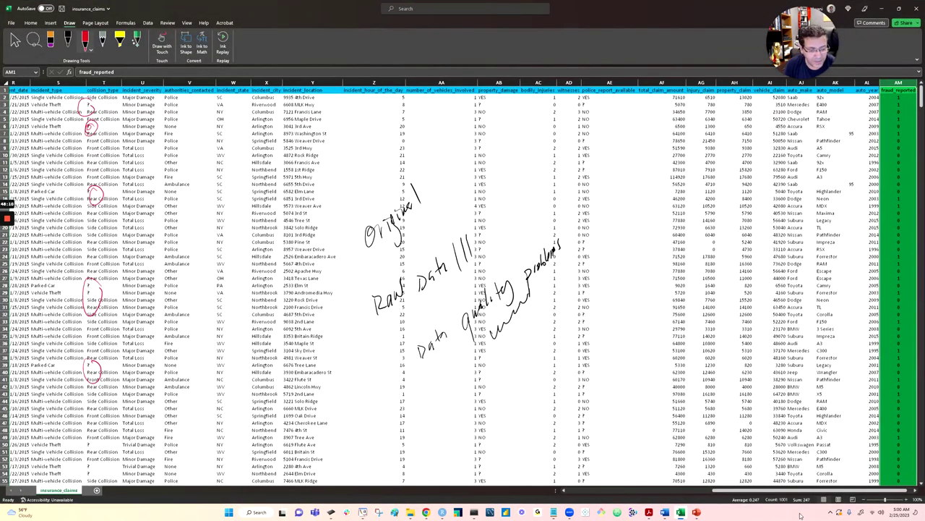
scroll(463, 289, "left", 10)
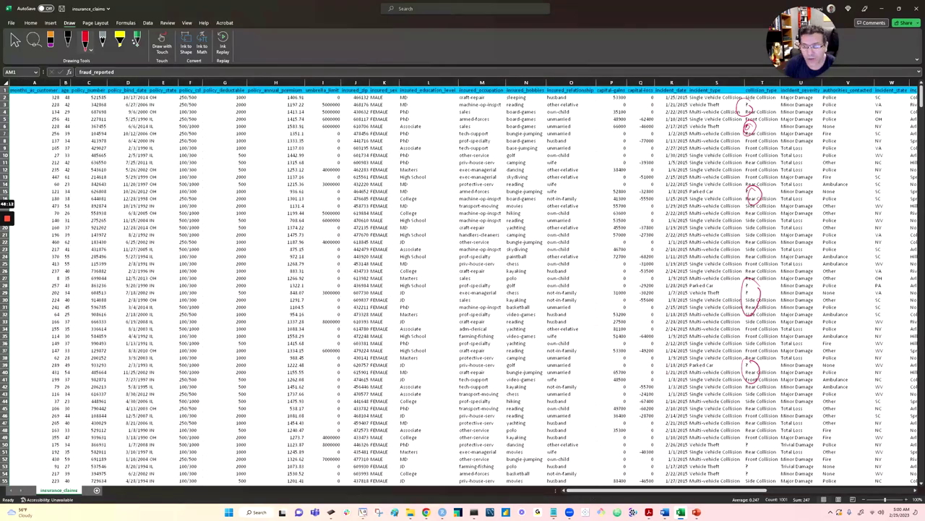
left_click_drag(29, 89, 804, 92)
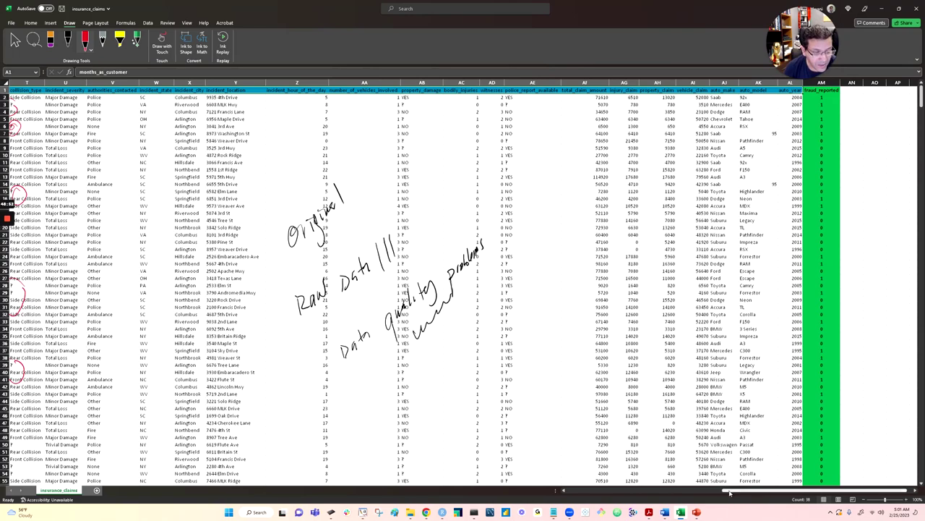
Highlight the age, policy_state, insured_education_level and insured_sex columns in turn to review the raw customer data
left_click_drag(730, 491, 563, 493)
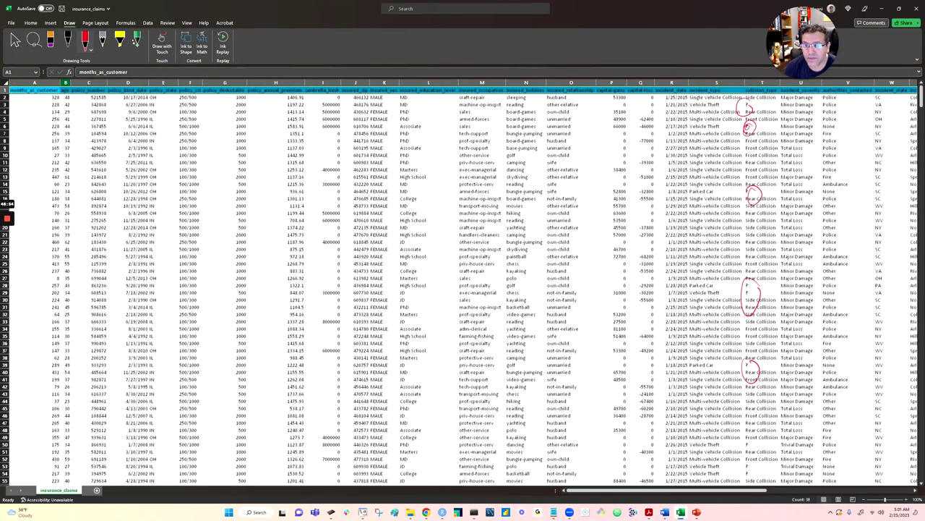
left_click(65, 82)
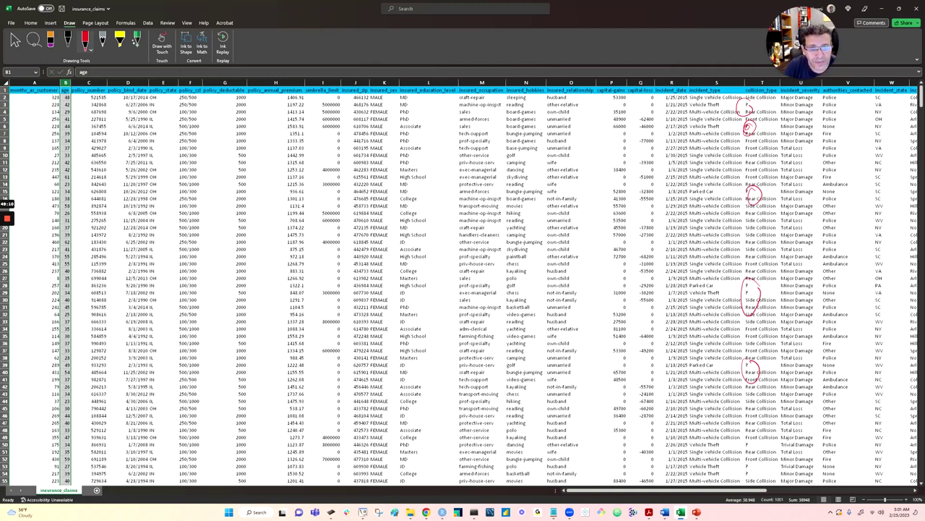
left_click(164, 83)
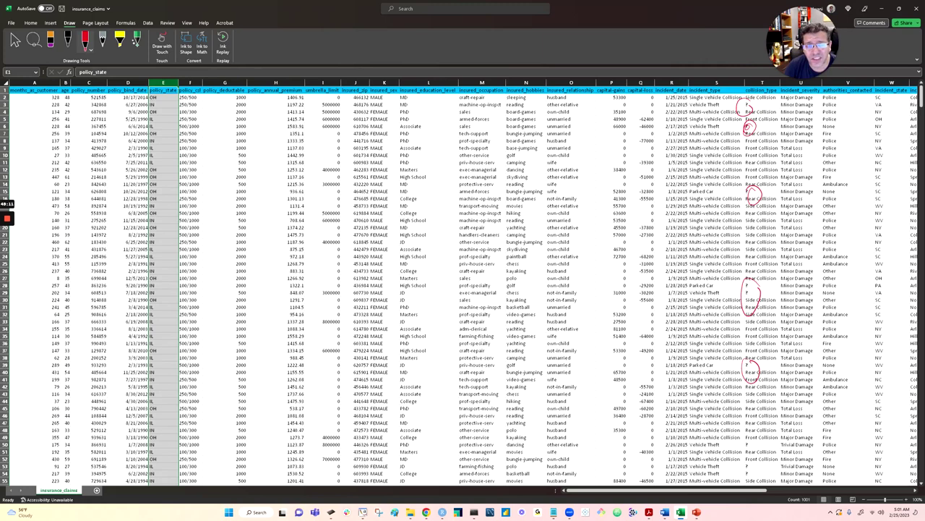
left_click(428, 82)
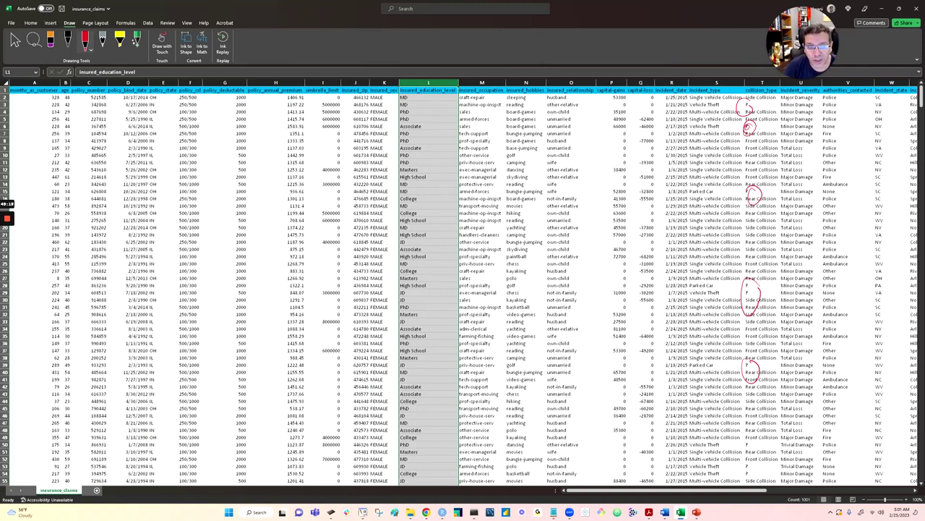
left_click(429, 140)
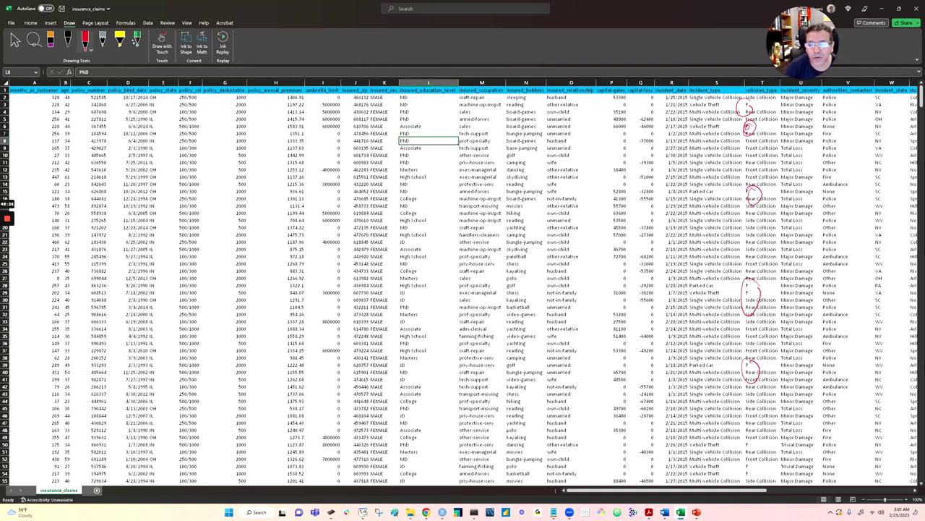
left_click(384, 82)
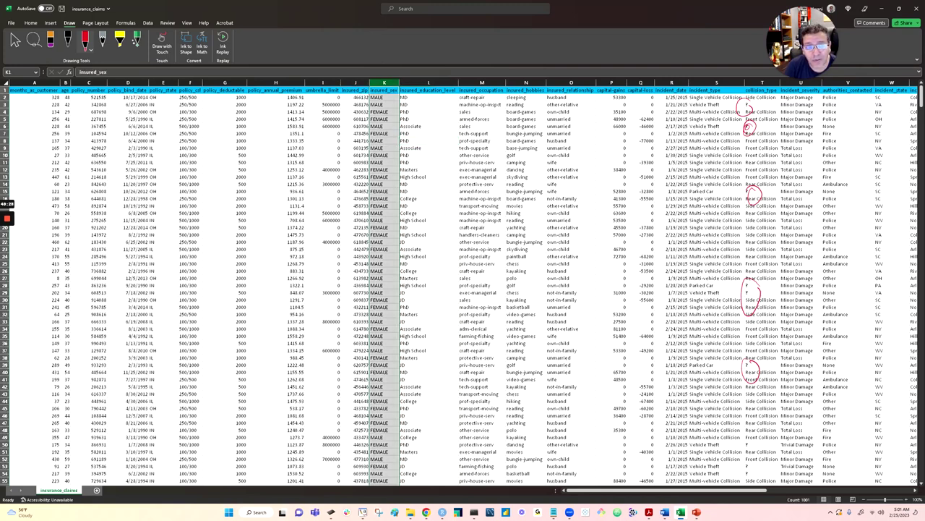
Select the whole claims sheet, and then only the columns from months_as_customer through auto_make
left_click(5, 82)
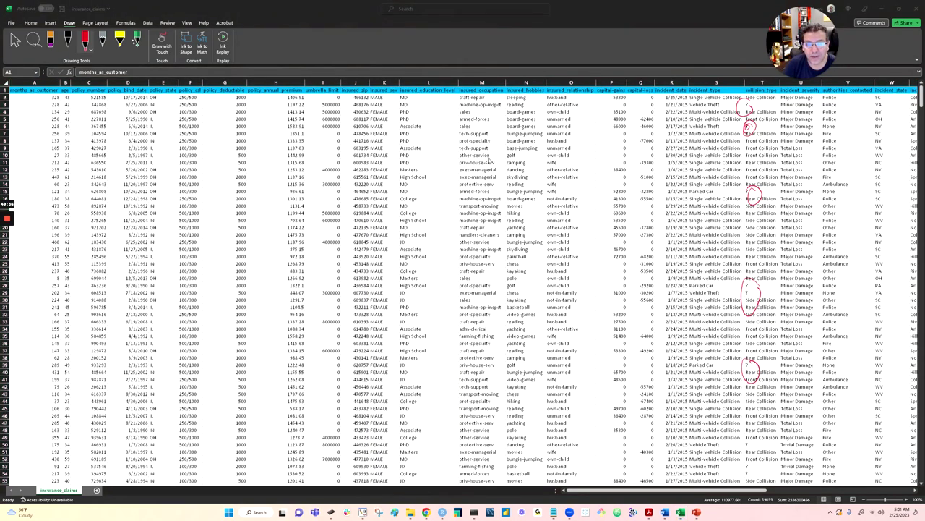
left_click(5, 83)
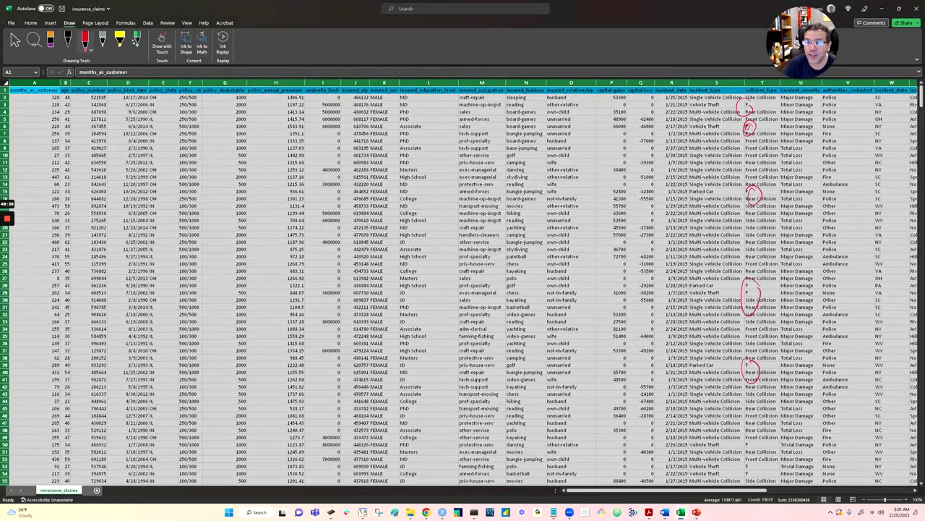
mouse_move(34, 82)
left_mouse_down()
mouse_move(916, 83)
mouse_move(734, 83)
left_mouse_up()
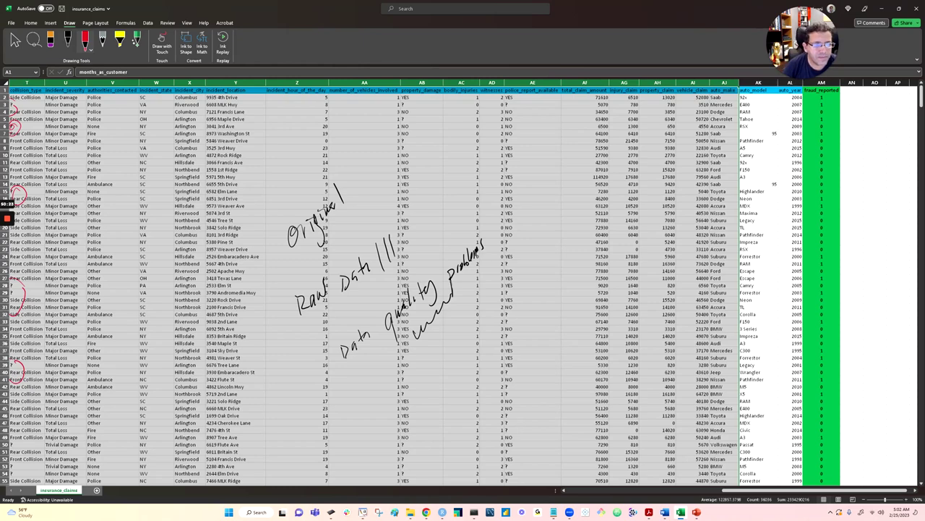
Clear the column selection and select the total_claim_amount header to point out the claim amounts
left_click(584, 118)
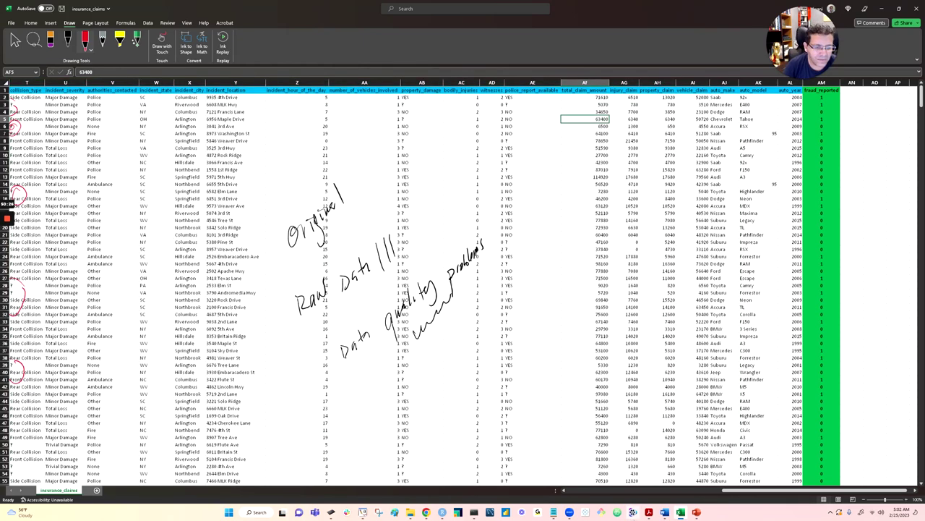
left_click_drag(743, 492, 750, 492)
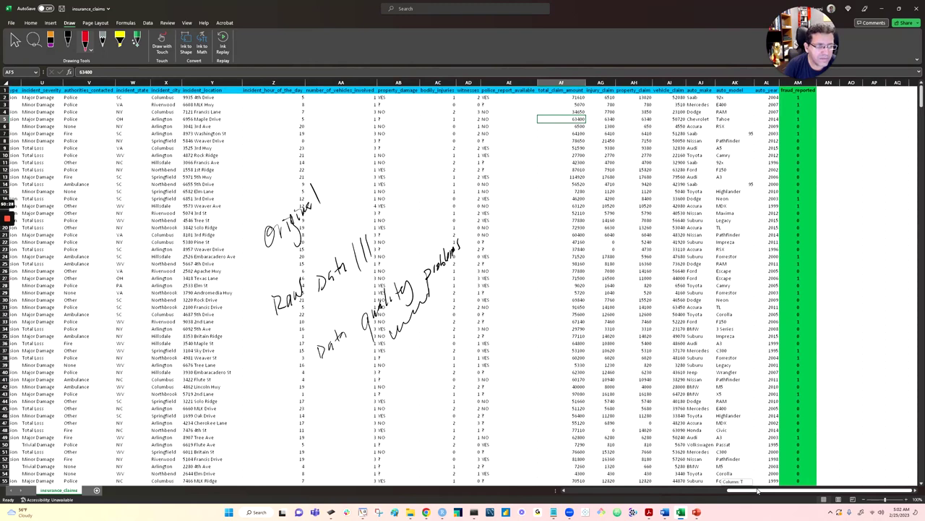
left_click(561, 89)
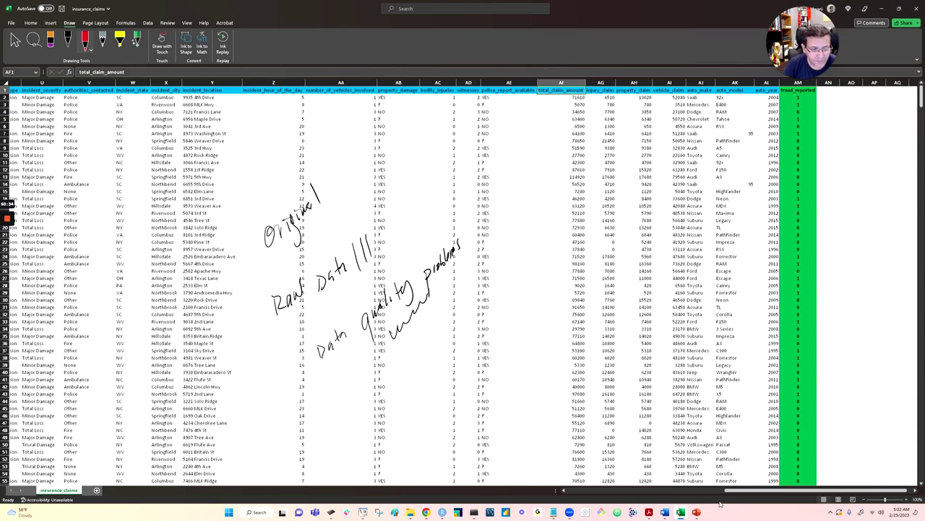
Highlight the age, insured_education_level and authorities_contacted columns in turn to review these predictors
left_click_drag(721, 494, 576, 493)
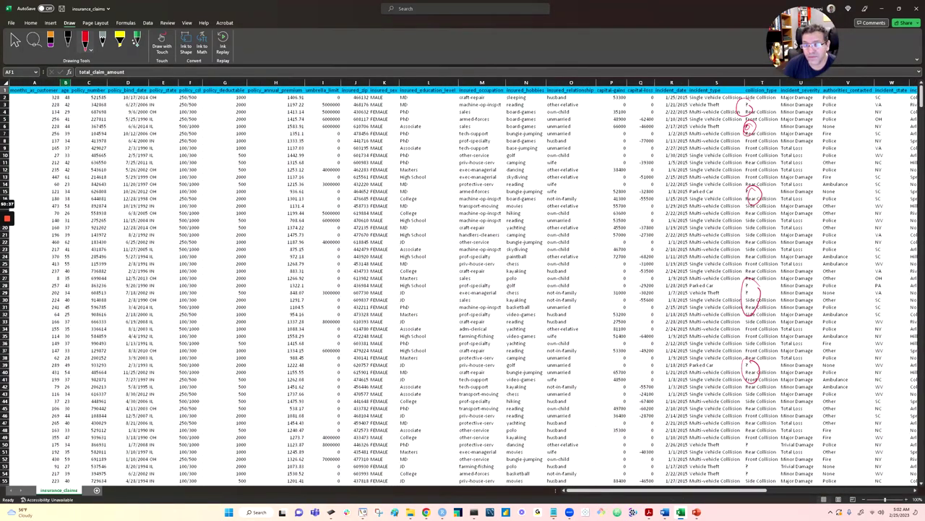
left_click(65, 82)
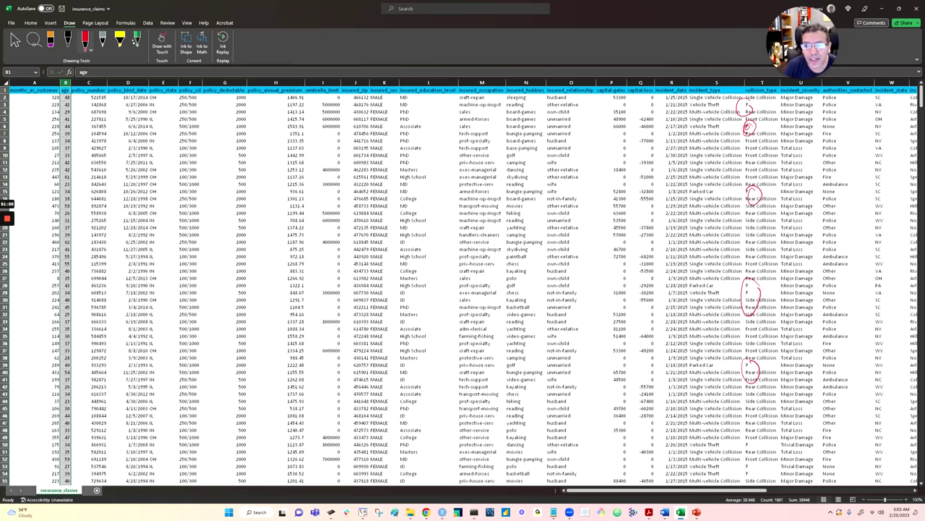
left_click(428, 83)
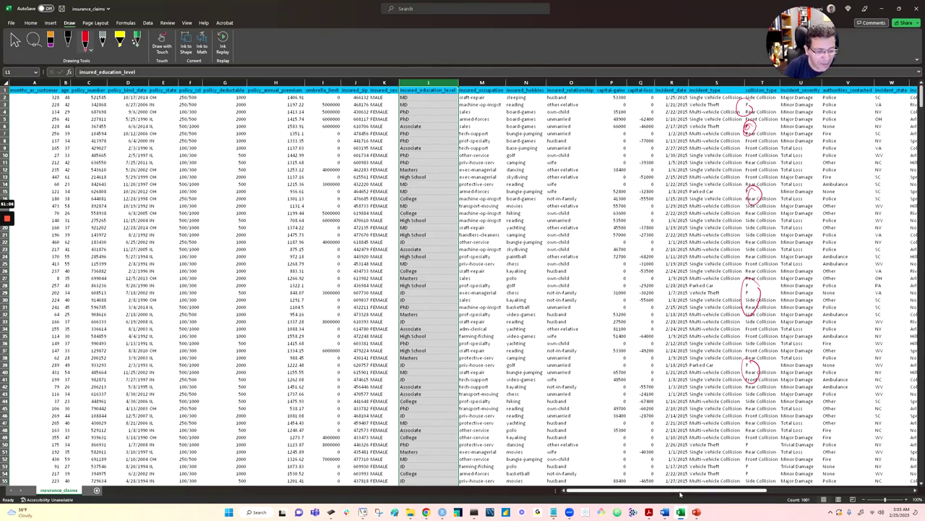
left_click_drag(679, 494, 824, 492)
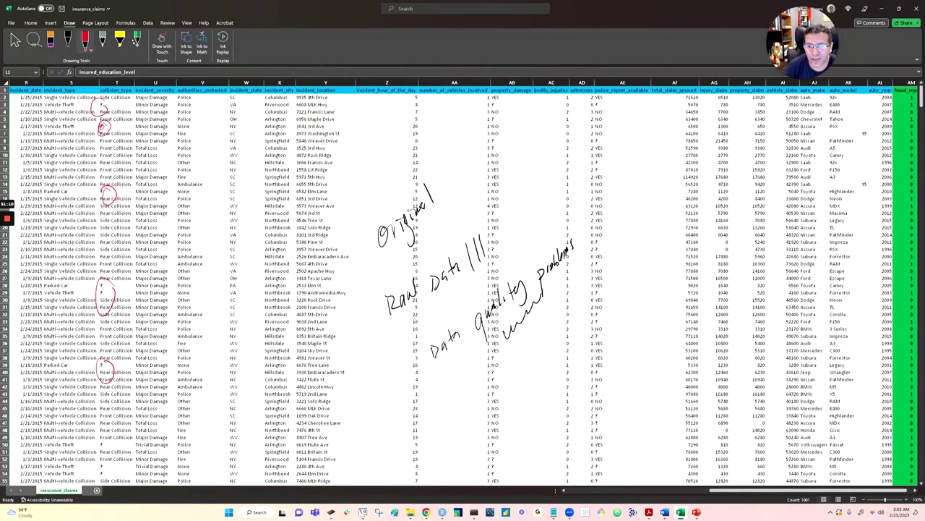
left_click(203, 83)
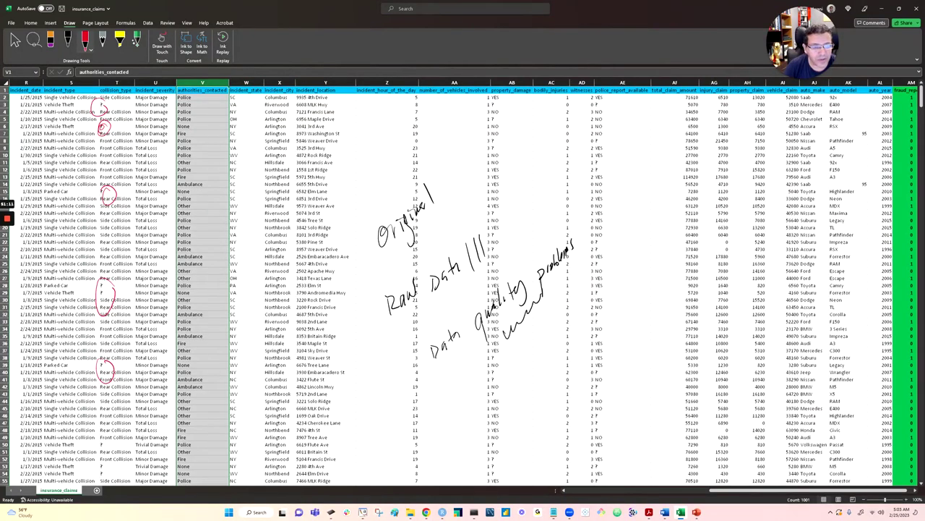
scroll(463, 290, "right", 1)
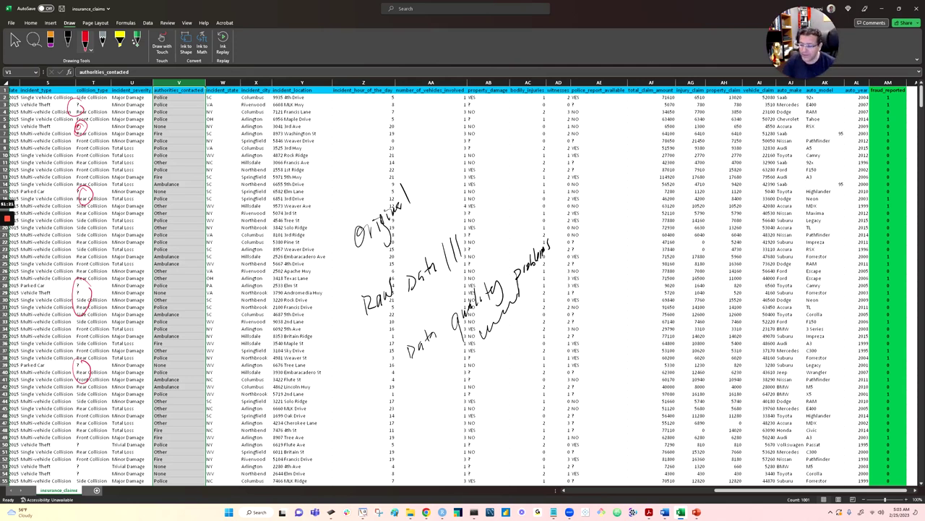
Switch back to the Auto_Insurance_Classification_DT notebook in Chrome and examine the insured hobbies in the feature importance chart
left_click(426, 512)
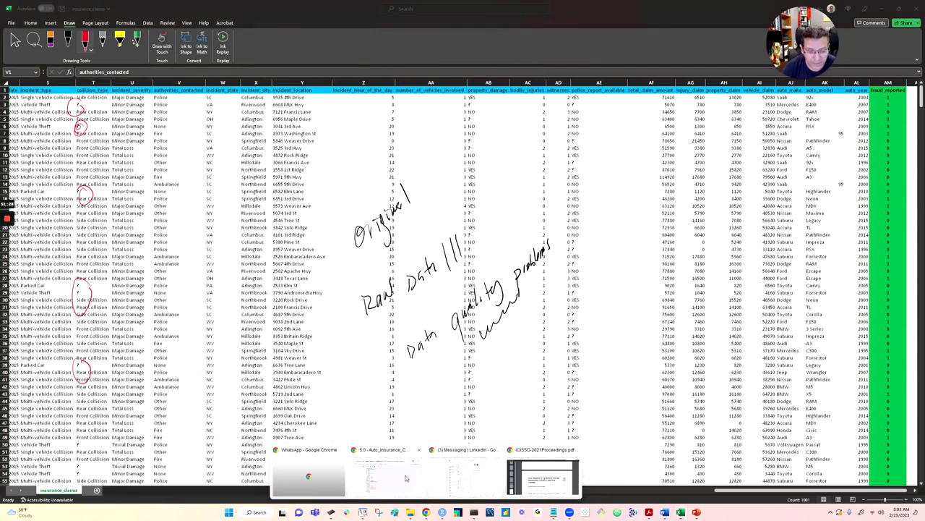
left_click(356, 482)
scroll(326, 342, "up", 8)
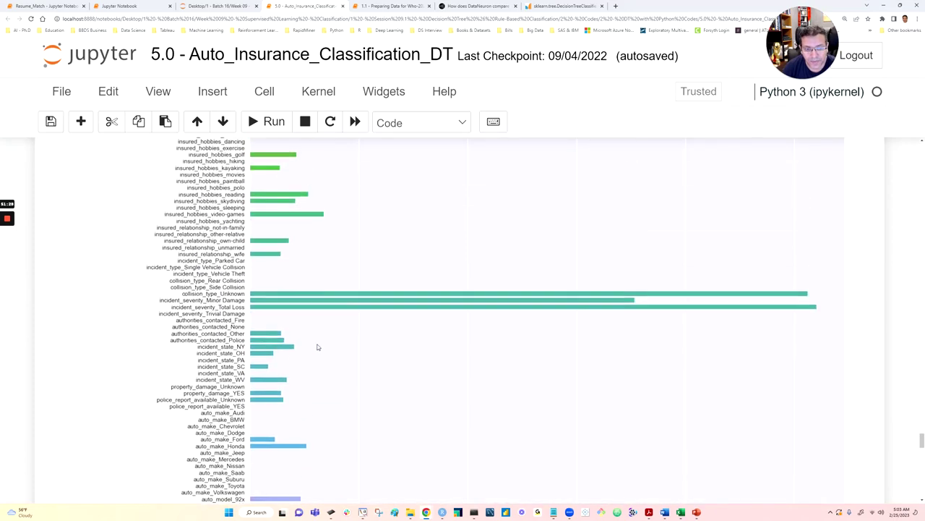
scroll(326, 342, "up", 5)
scroll(332, 340, "down", 5)
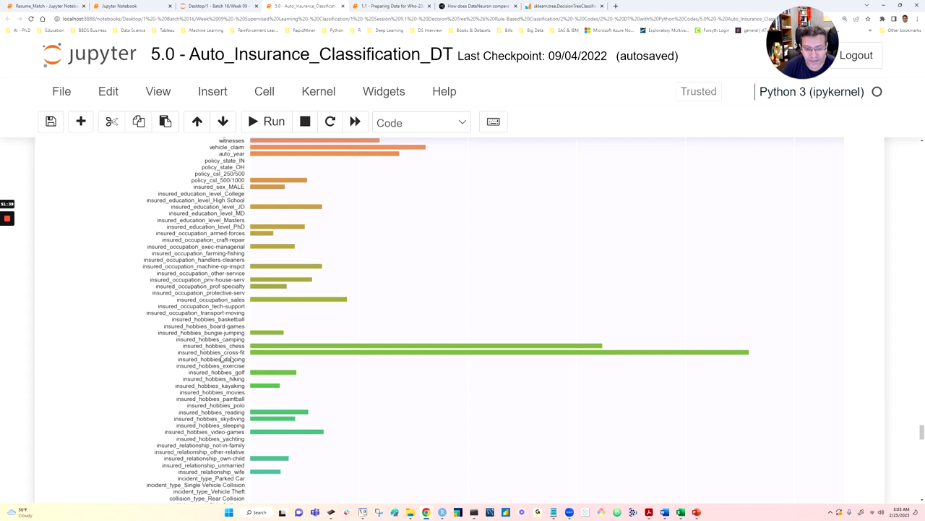
Capture a blank area beside the feature importance chart with Snipping Tool to use as a writing canvas
scroll(217, 352, "down", 3)
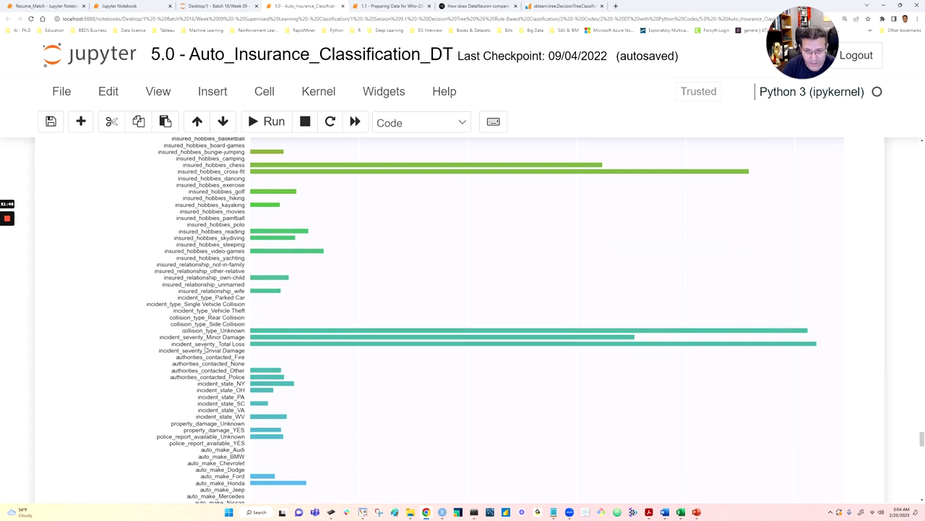
scroll(242, 348, "down", 5)
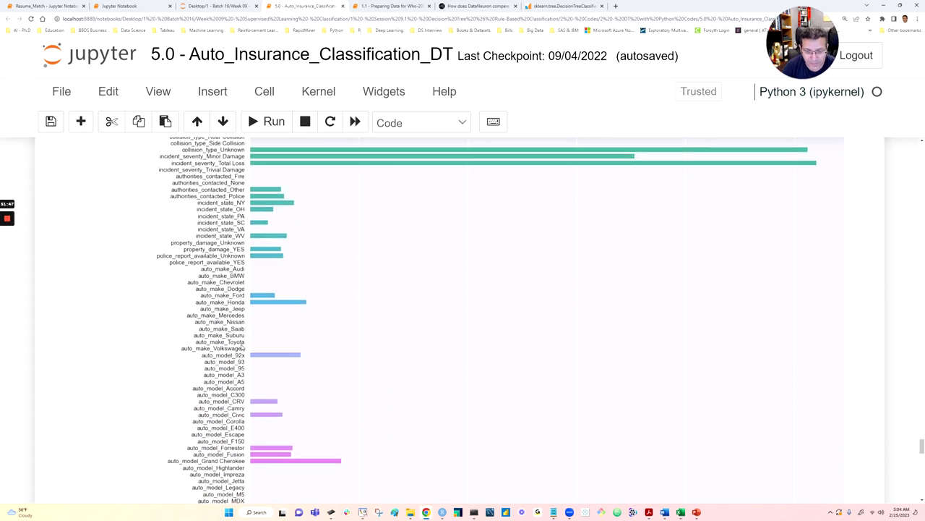
scroll(242, 348, "up", 8)
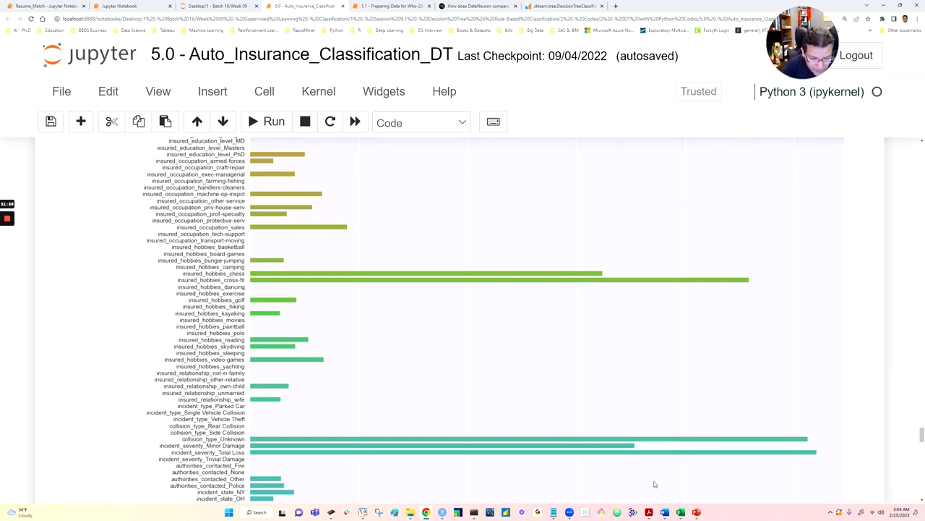
left_click(375, 509)
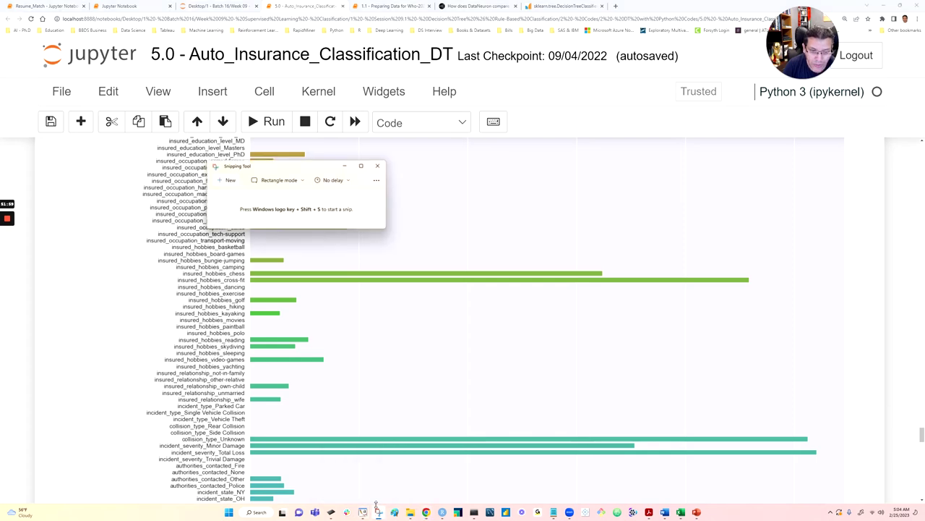
left_click(227, 181)
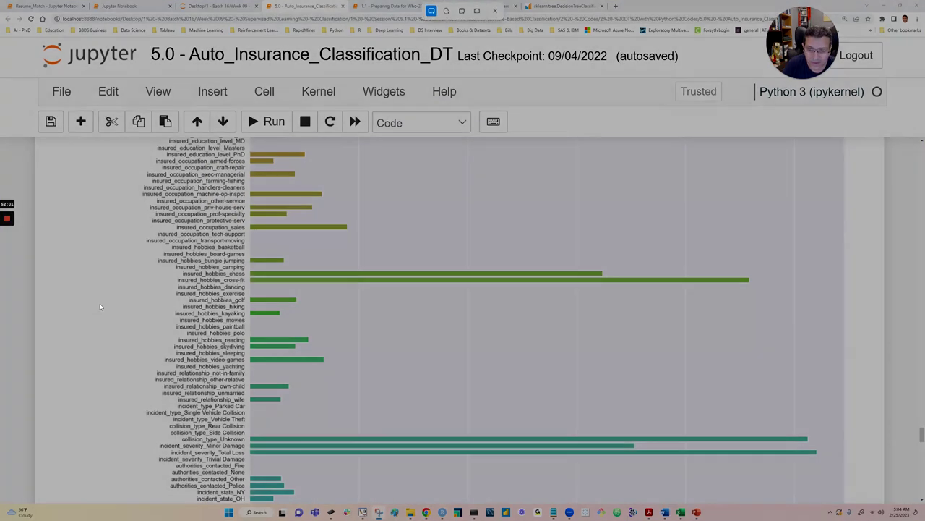
key("Escape")
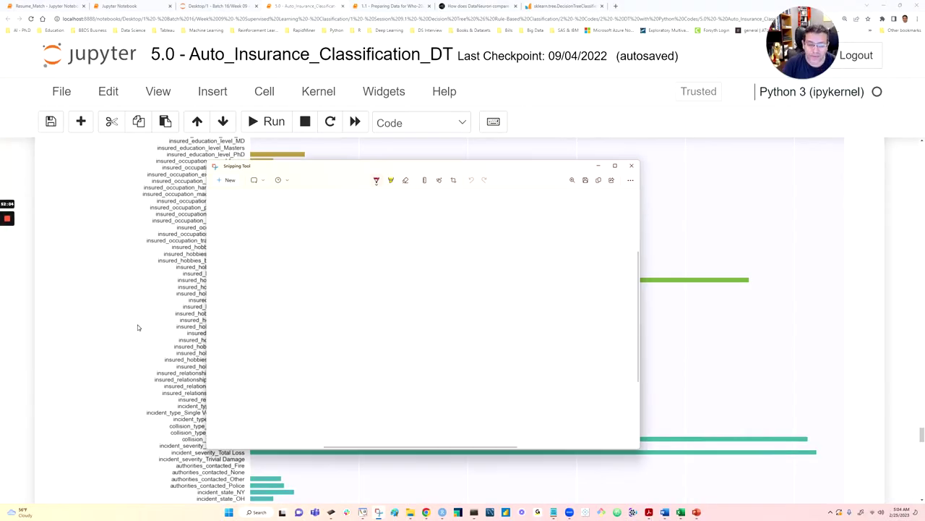
Handwrite "Hobbies Best Predictors?" in red ink on the blank snip
mouse_move(316, 254)
left_mouse_down()
mouse_move(314, 277)
mouse_move(336, 251)
mouse_move(333, 274)
mouse_move(339, 269)
left_mouse_up()
left_click_drag(340, 263, 402, 261)
left_click_drag(411, 250, 407, 257)
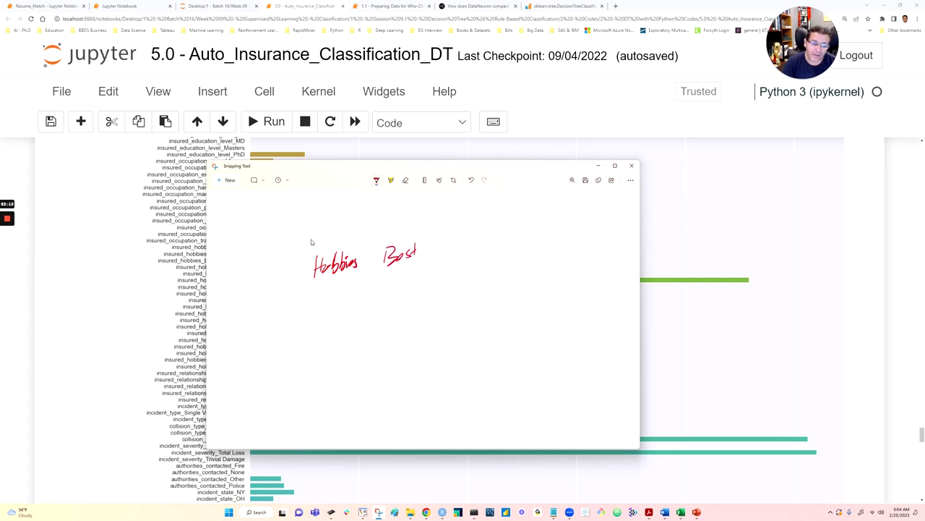
mouse_move(358, 293)
left_mouse_down()
mouse_move(359, 303)
mouse_move(411, 269)
mouse_move(455, 276)
left_mouse_up()
left_click(457, 281)
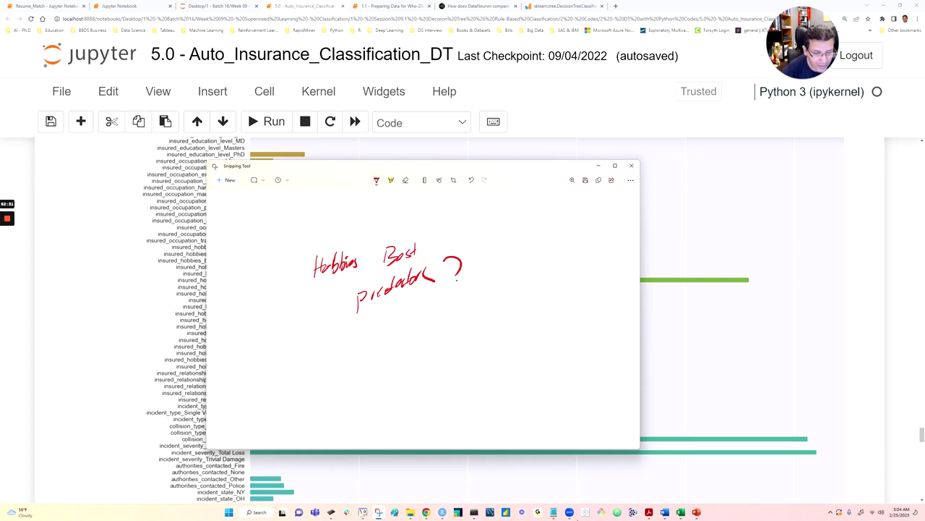
Switch to the insurance_claims workbook in Excel and search the whole sheet for the "hobbi" column header
left_click(681, 512)
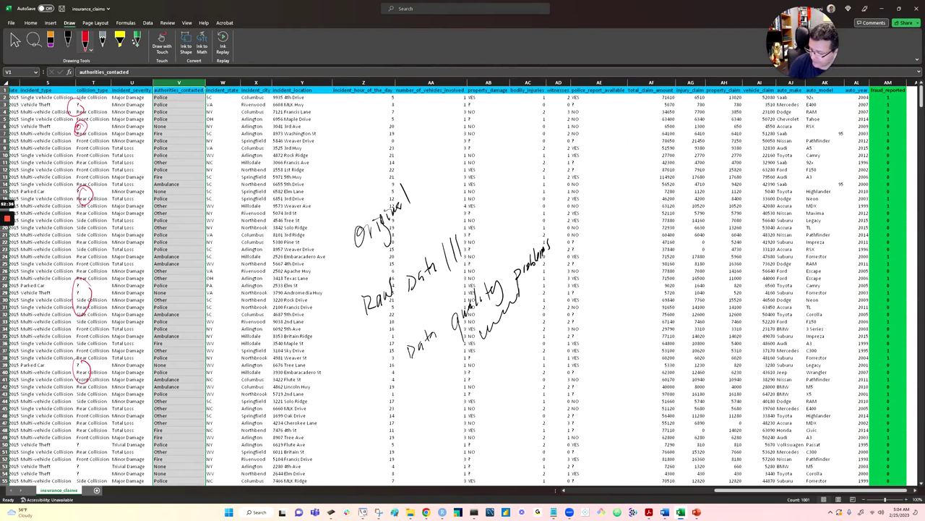
key("ctrl+f")
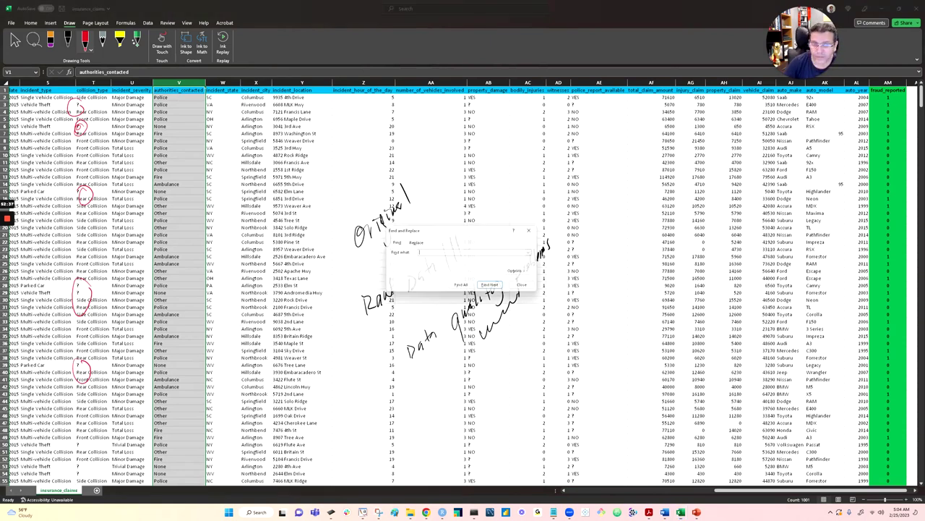
type("?")
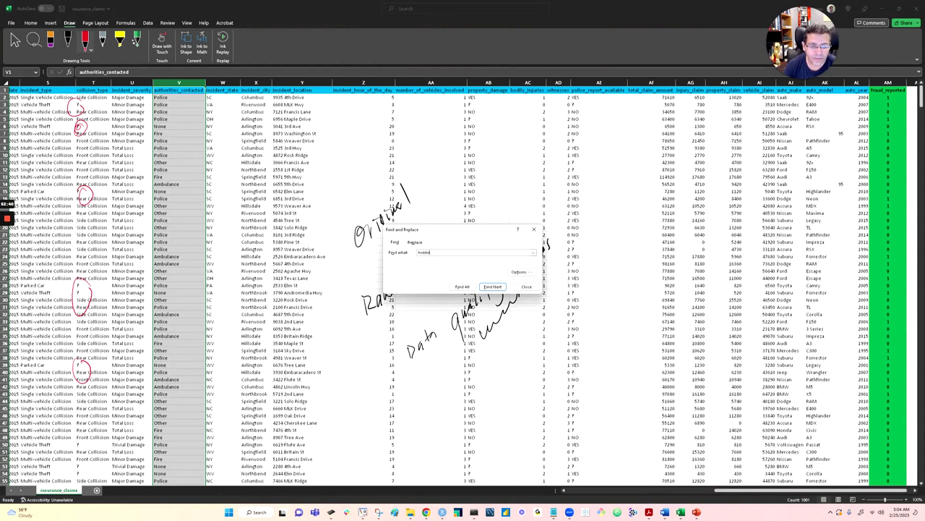
left_click(492, 286)
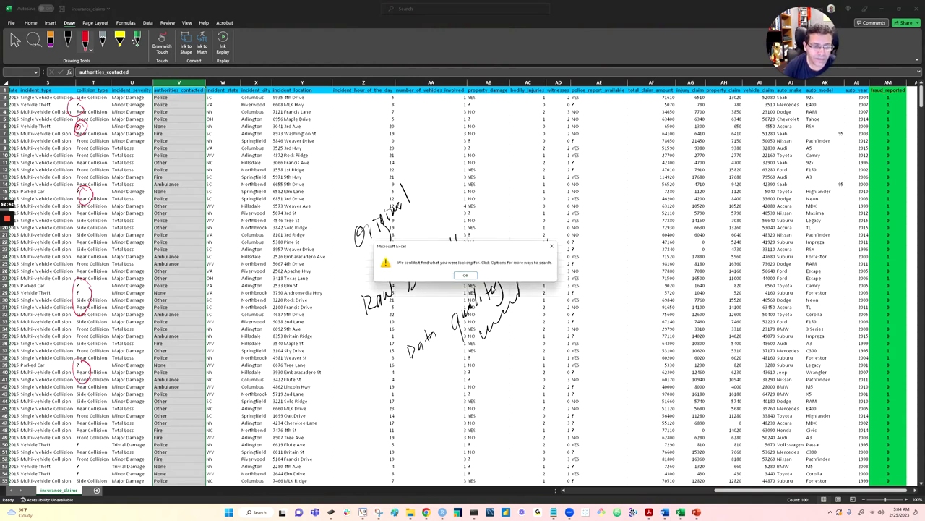
left_click(465, 274)
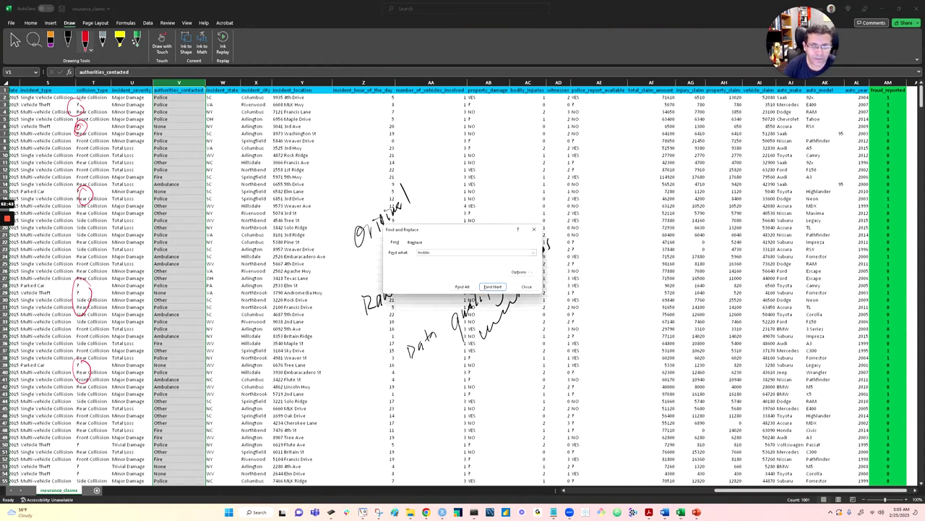
left_click(492, 286)
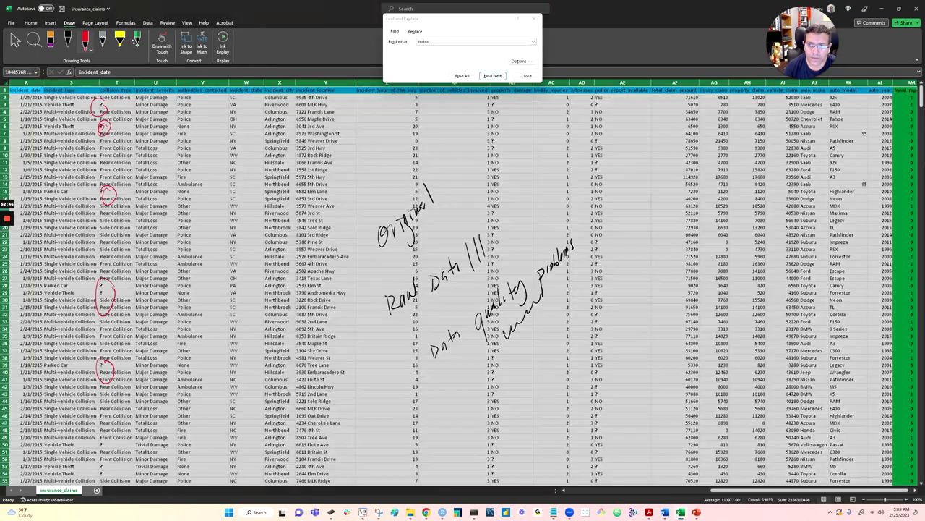
left_click(493, 76)
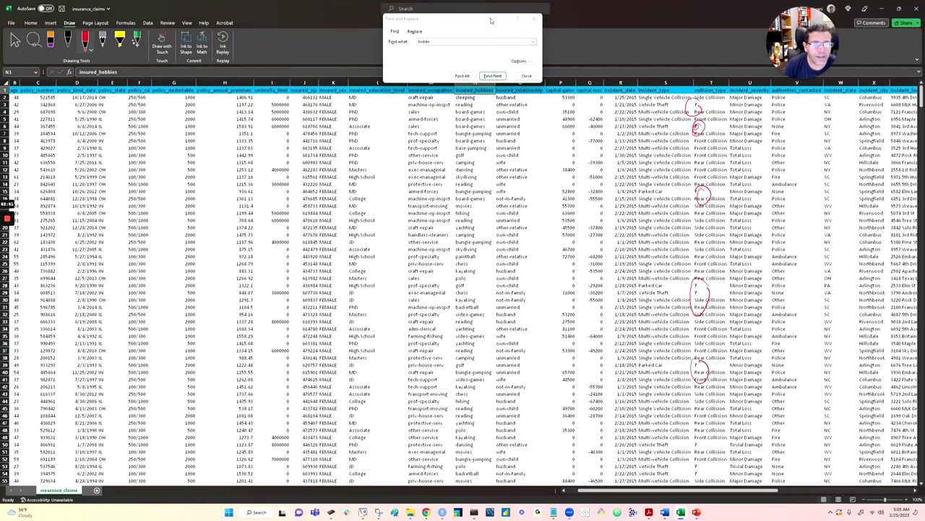
Fill the entire insured_hobbies column with yellow and widen it
left_click_drag(491, 20, 266, 9)
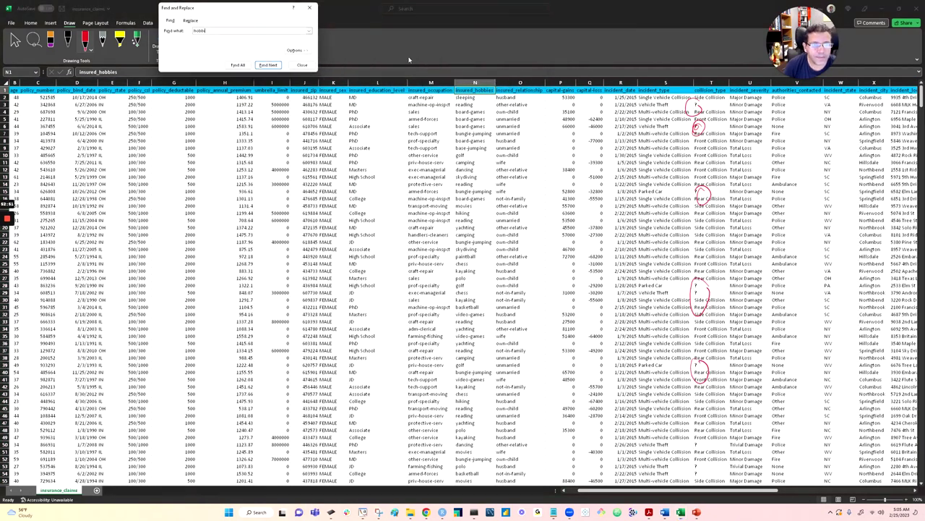
left_click(475, 81)
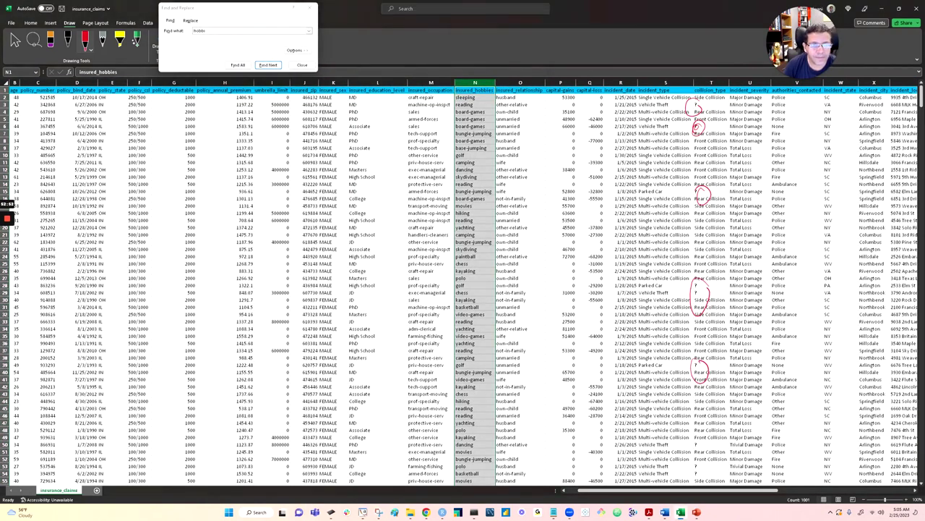
left_click(311, 8)
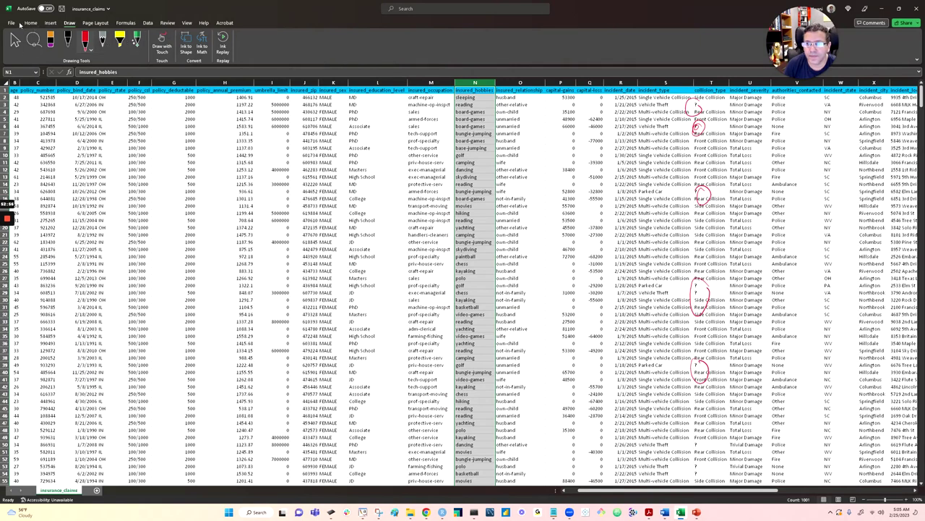
left_click(30, 22)
left_click(151, 50)
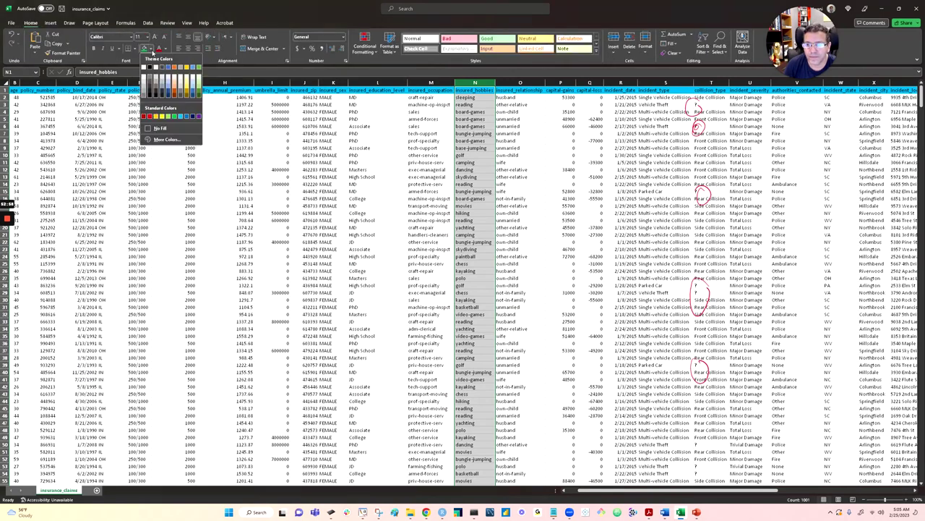
left_click(163, 117)
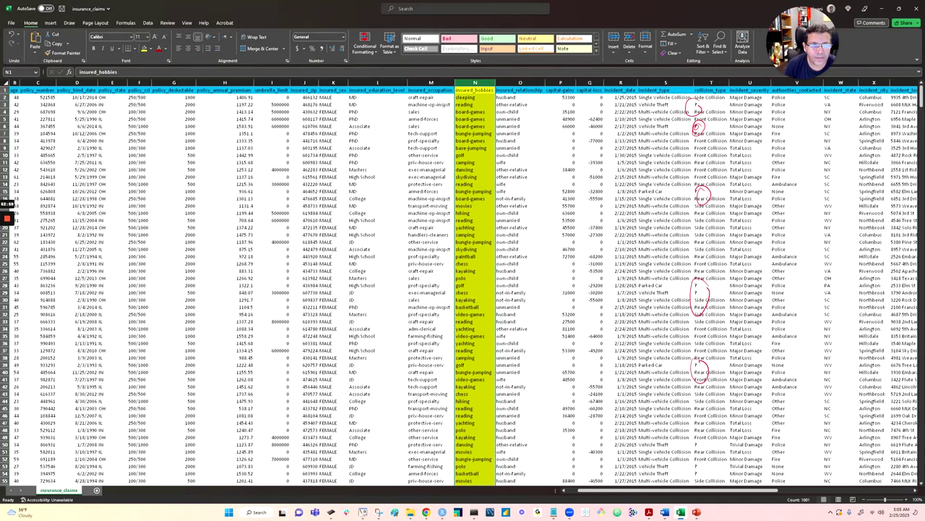
left_click_drag(494, 82, 516, 83)
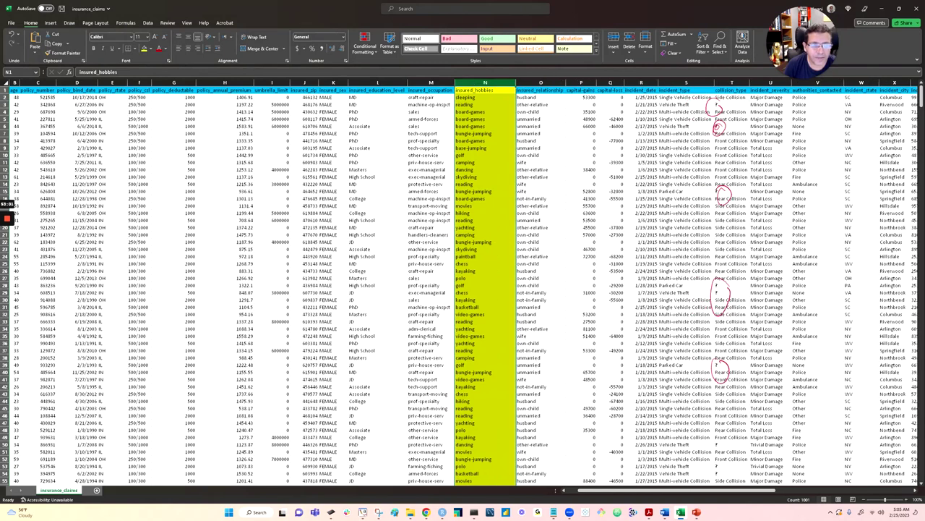
Add a filter to the insured_hobbies column, review its hobby values and show only the chess records
left_click(148, 24)
left_click(427, 42)
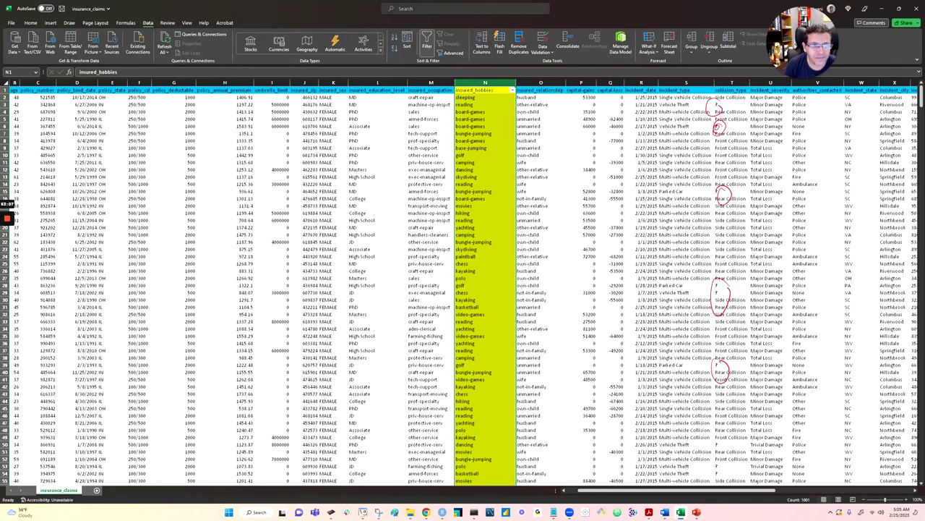
left_click(513, 90)
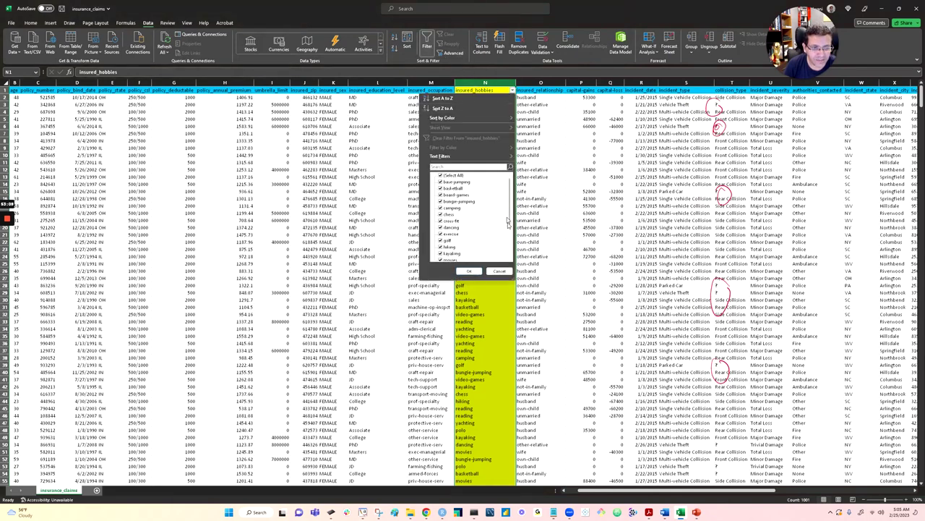
scroll(508, 223, "down", 3)
scroll(509, 223, "up", 3)
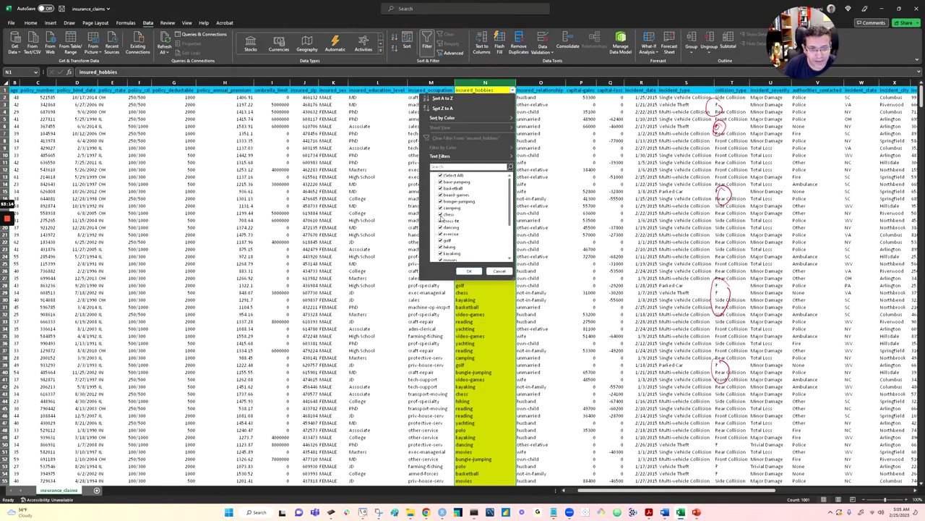
scroll(510, 254, "down", 3)
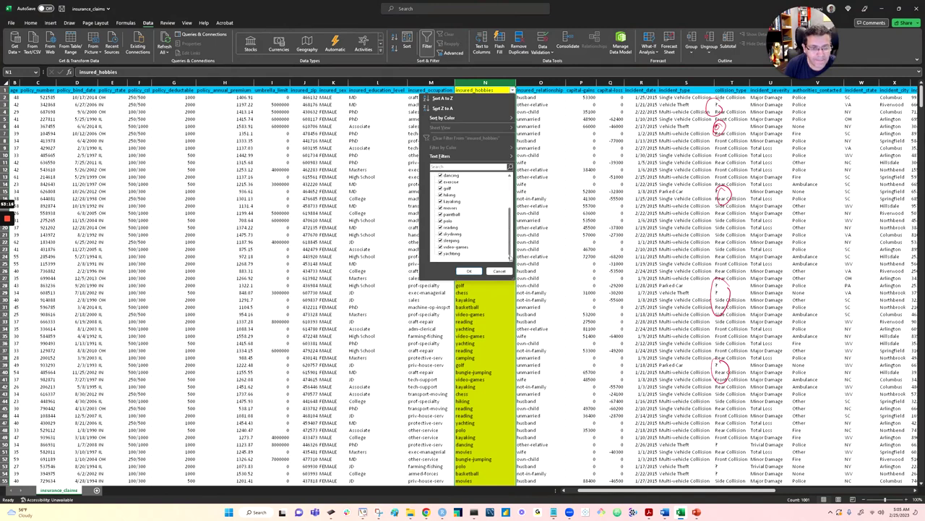
left_click_drag(510, 246, 512, 175)
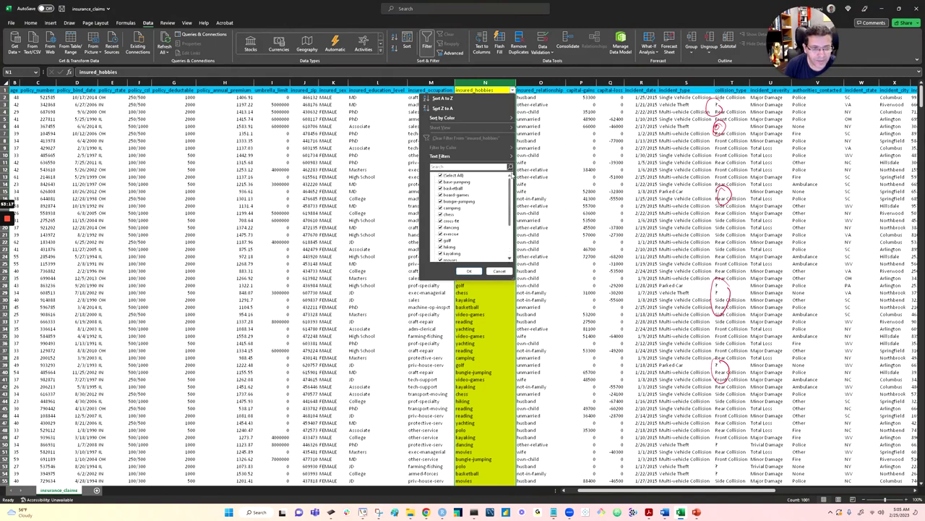
left_click(441, 175)
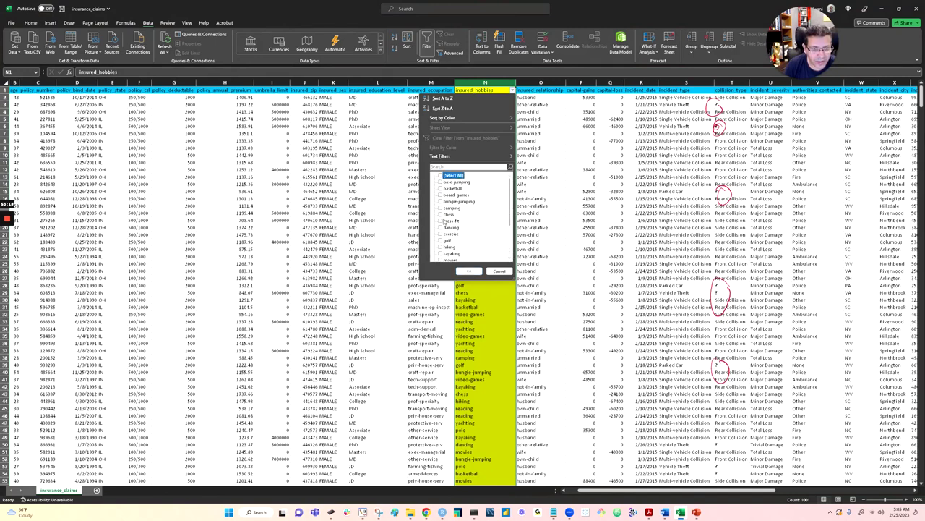
left_click(440, 214)
left_click(469, 271)
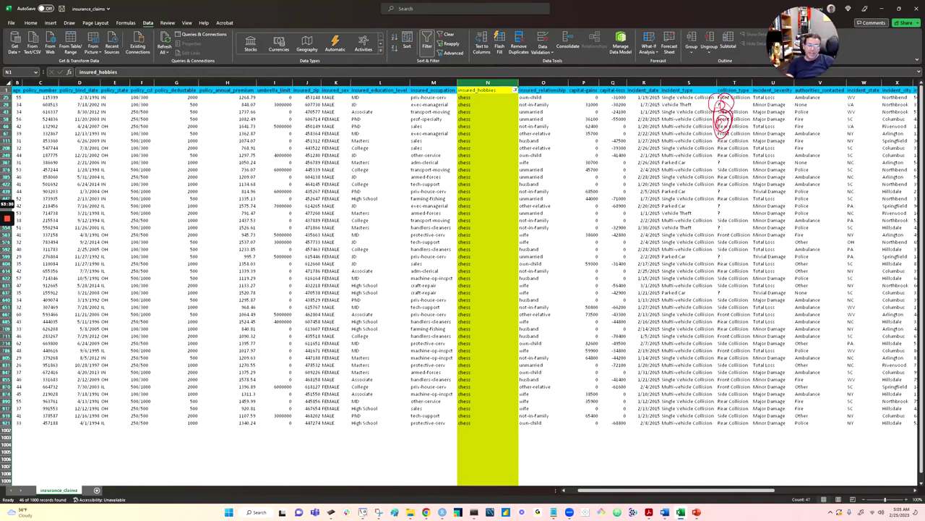
Circle the chess entries in red ink, mark strokes down the column and handwrite "Best predictor!!!" beside them
mouse_move(477, 88)
left_mouse_down()
mouse_move(454, 102)
mouse_move(441, 165)
mouse_move(439, 286)
mouse_move(449, 390)
mouse_move(520, 382)
mouse_move(540, 268)
mouse_move(514, 149)
left_mouse_up()
mouse_move(395, 405)
left_mouse_down()
mouse_move(400, 424)
mouse_move(425, 406)
left_mouse_up()
mouse_move(405, 442)
left_mouse_down()
mouse_move(405, 459)
mouse_move(426, 425)
mouse_move(431, 431)
mouse_move(444, 415)
mouse_move(451, 437)
mouse_move(458, 433)
left_mouse_up()
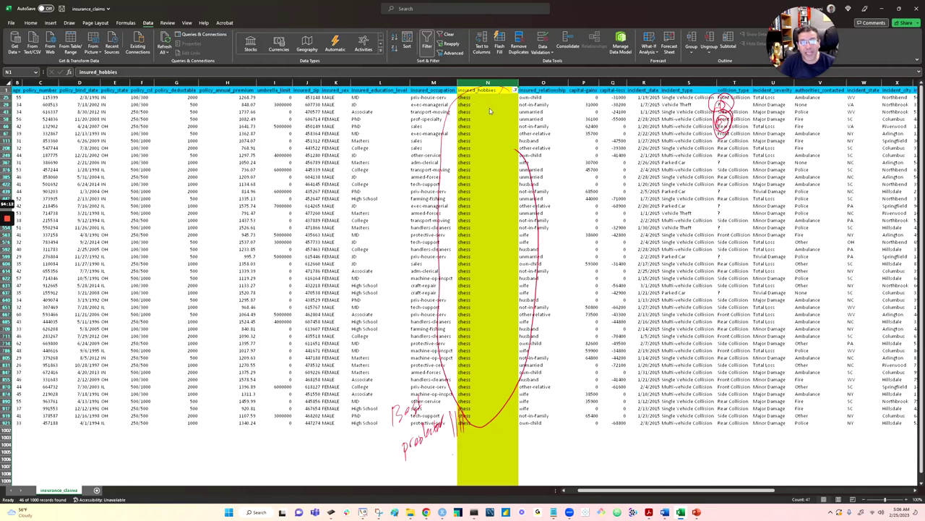
mouse_move(492, 107)
left_mouse_down()
mouse_move(479, 138)
mouse_move(480, 300)
left_mouse_up()
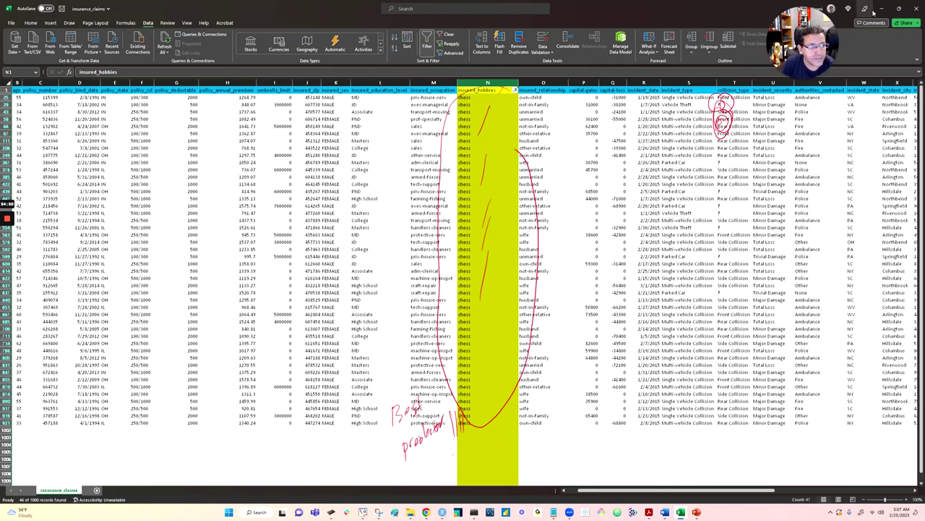
Return to the notebook, minimize the snip and run the cell listing the 10 largest feature importances
key("alt+Tab")
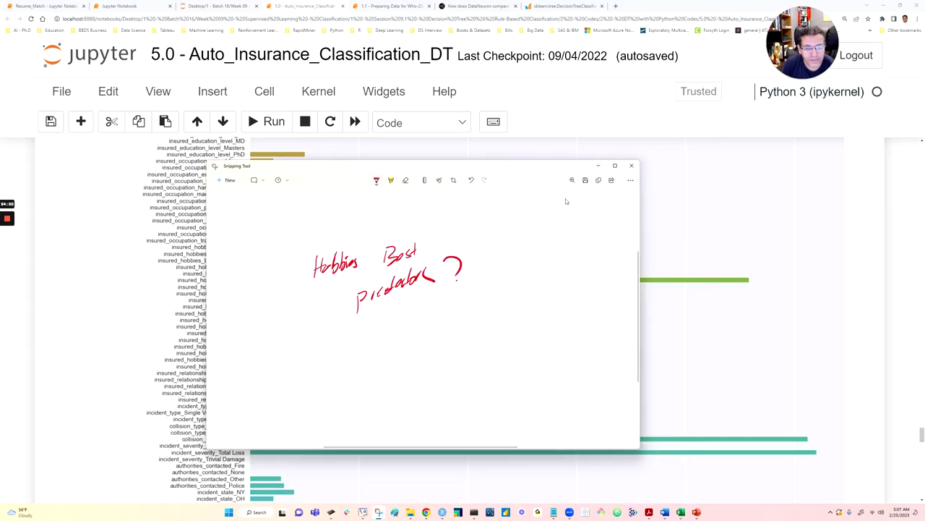
left_click(597, 165)
scroll(267, 340, "down", 3)
scroll(268, 341, "down", 15)
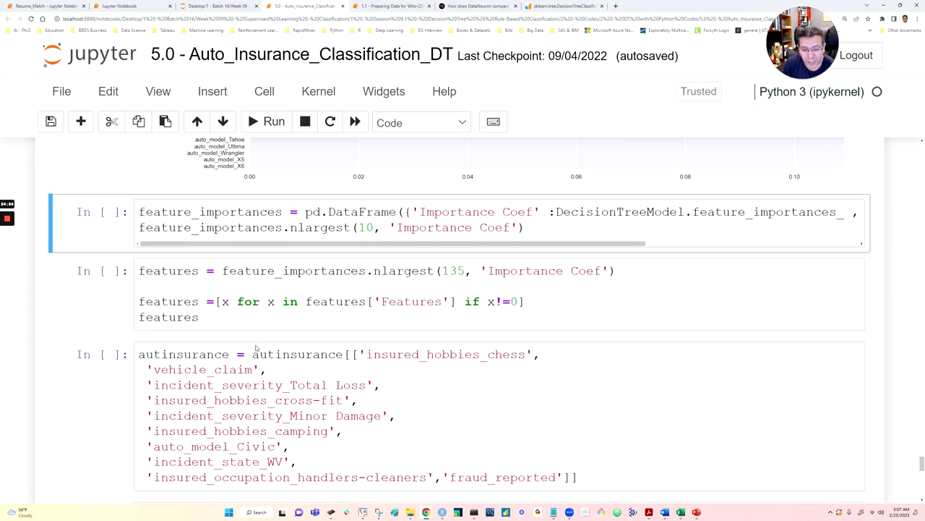
left_click(392, 227)
left_click(266, 121)
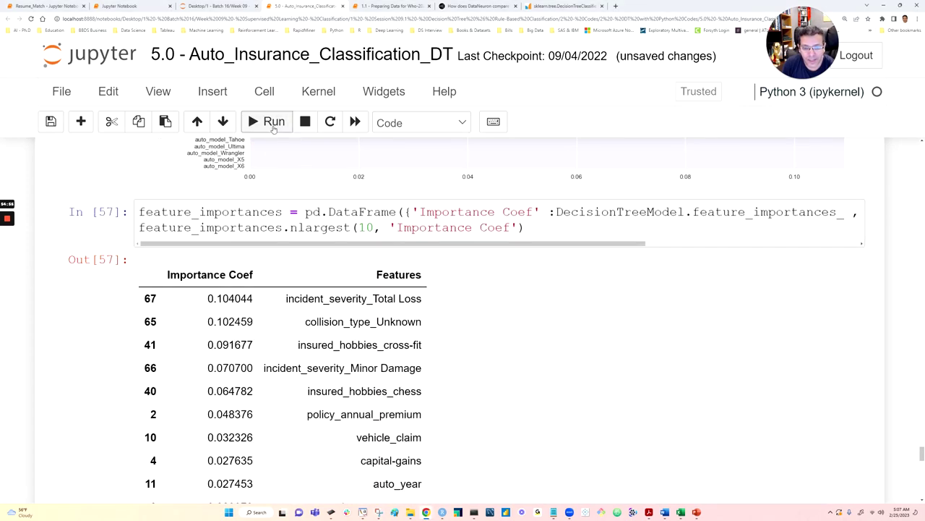
Highlight insured_hobbies_cross-fit in the top-10 feature importance table to point out this predictor
left_click_drag(298, 344, 426, 499)
left_click(343, 340)
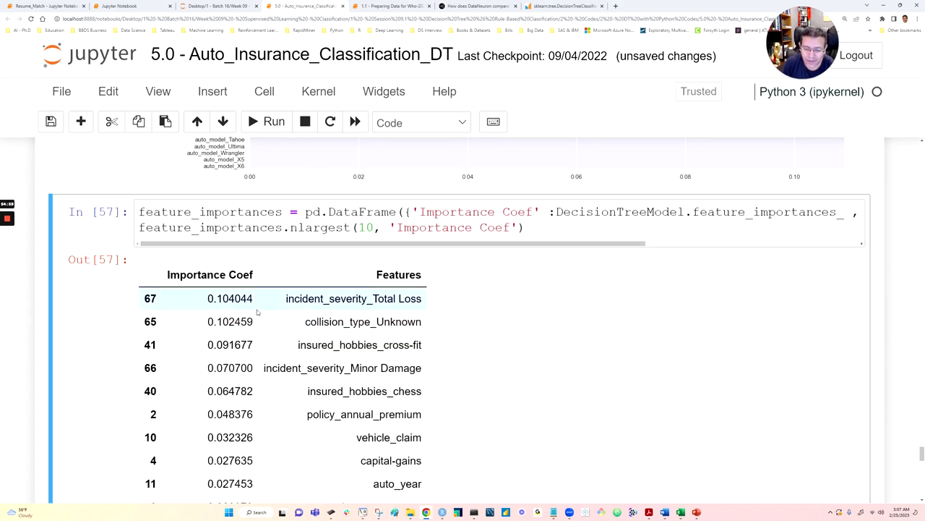
left_click_drag(297, 344, 417, 345)
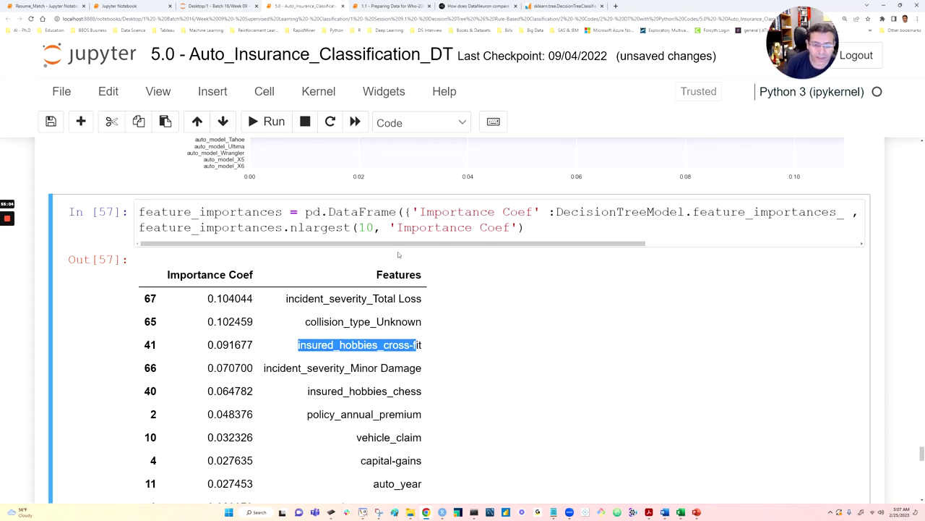
Review the accuracy score, the feature importance listing and plot, and the unrun feature-selection cells before the Plot Decision Tree section
scroll(403, 258, "up", 6)
scroll(529, 207, "up", 15)
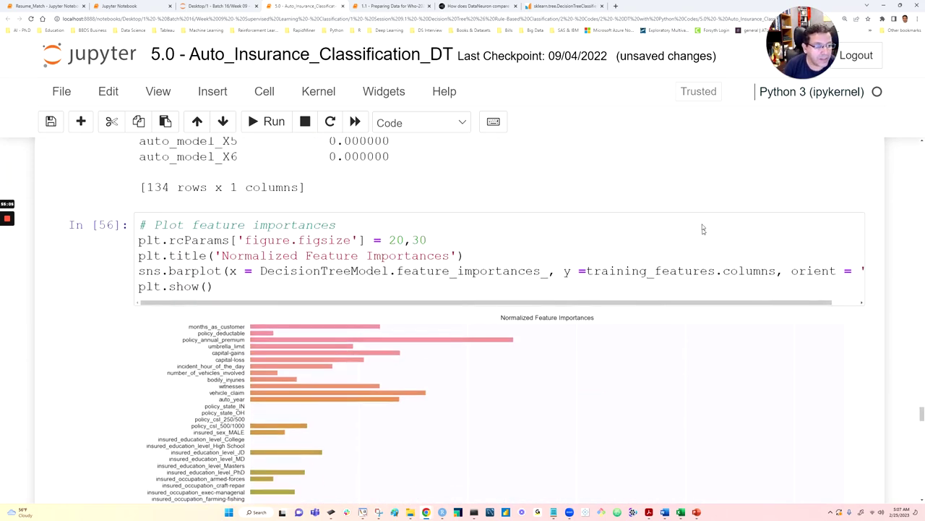
scroll(572, 266, "down", 10)
scroll(572, 266, "up", 10)
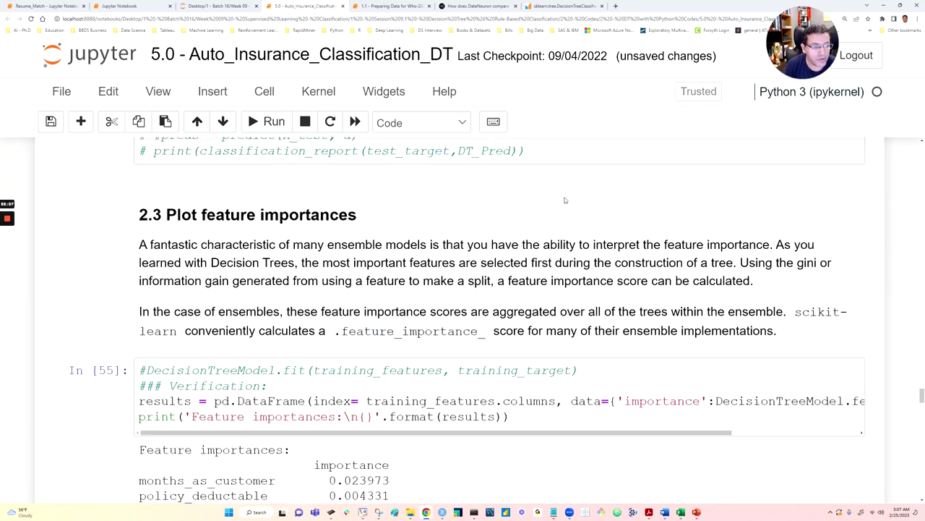
scroll(712, 254, "up", 5)
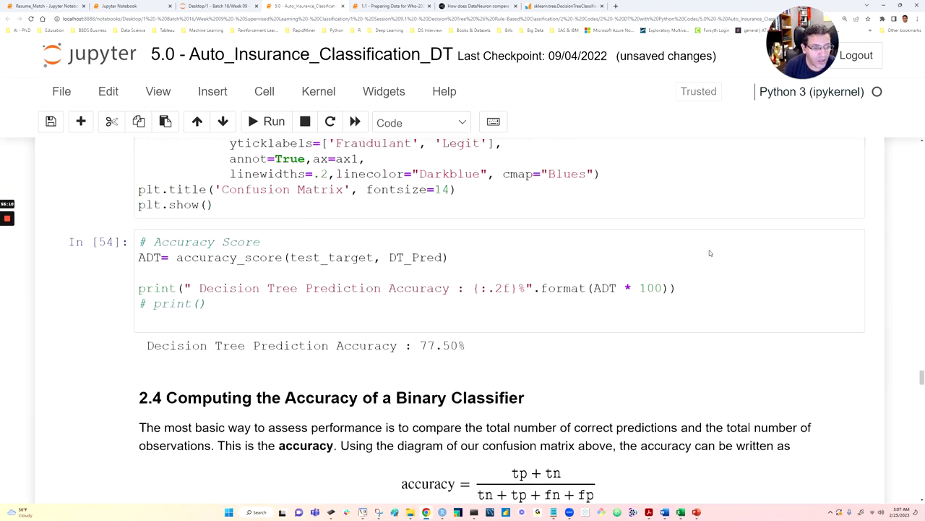
scroll(141, 291, "down", 5)
scroll(141, 291, "down", 3)
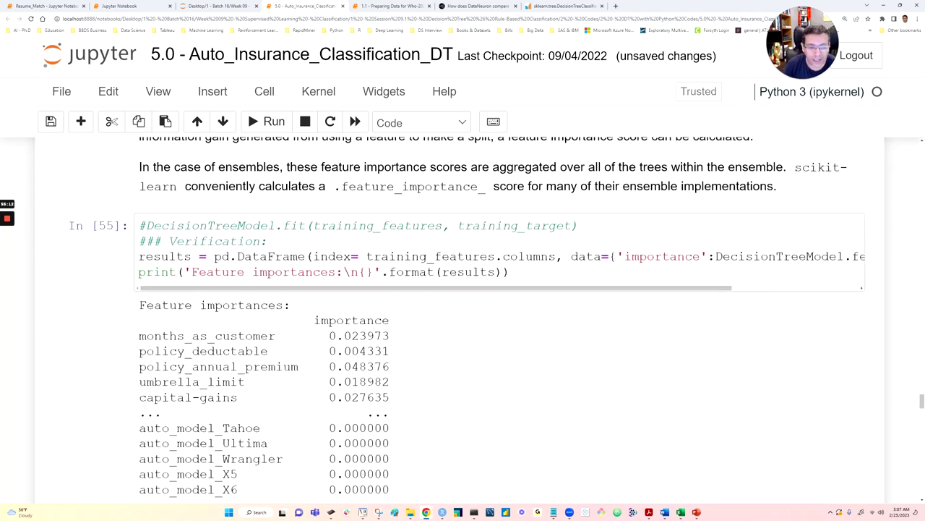
scroll(454, 343, "down", 10)
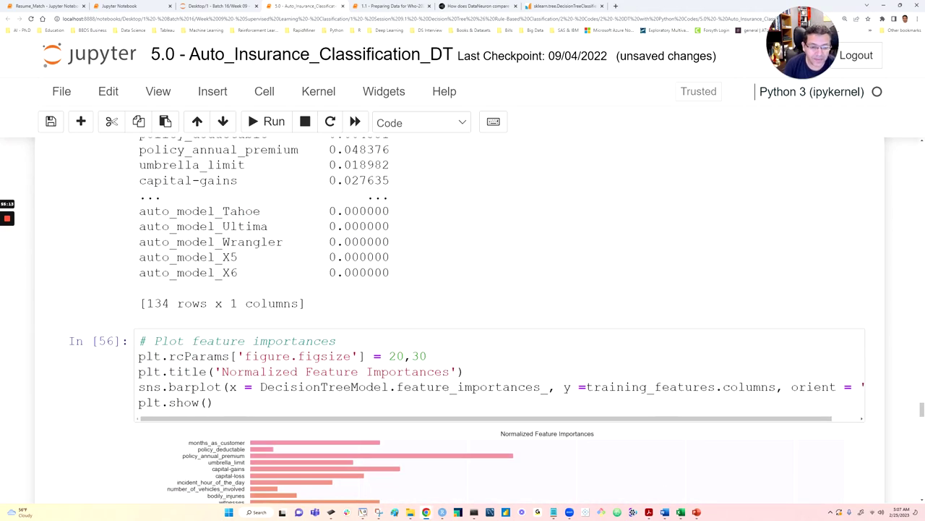
scroll(402, 356, "down", 15)
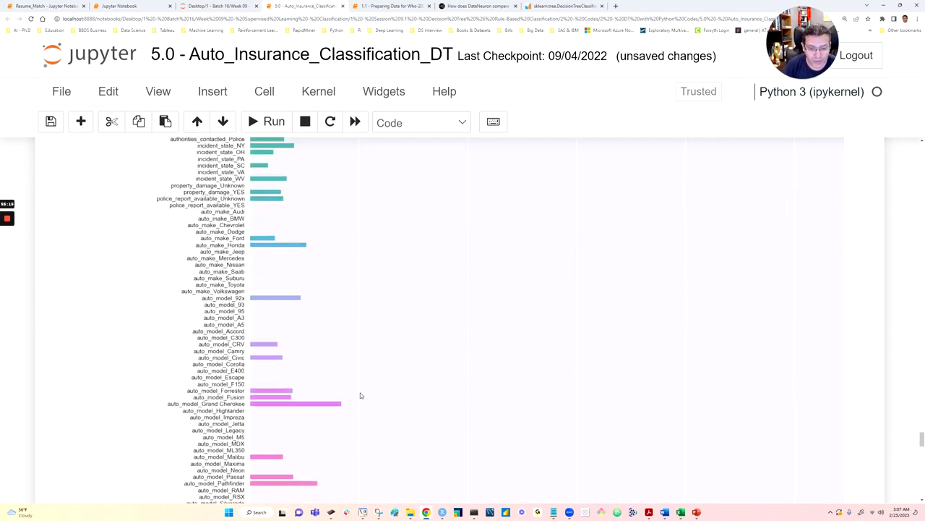
scroll(462, 289, "down", 4)
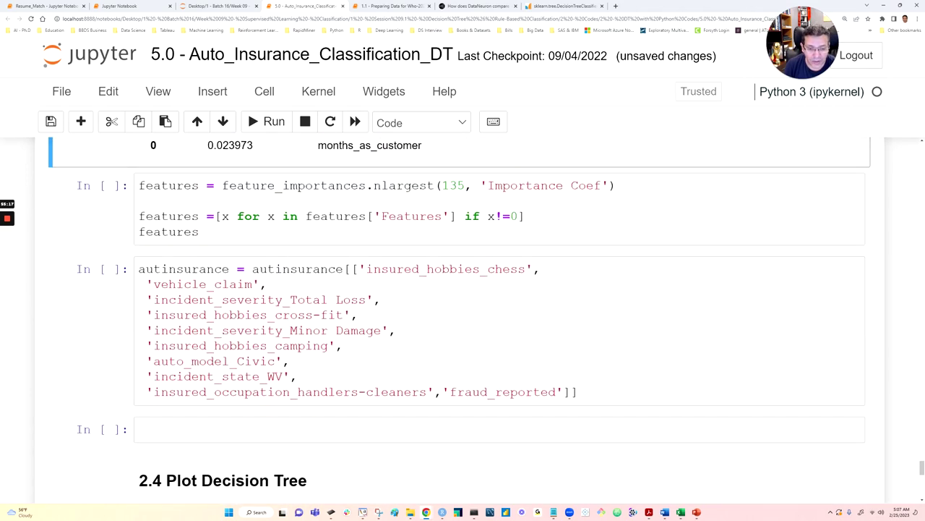
Run the first three setup cells under 2.4 Plot Decision Tree: the graphviz PATH, the StringIO import and the sklearn.externals.six alias
left_click(388, 249)
scroll(460, 318, "down", 5)
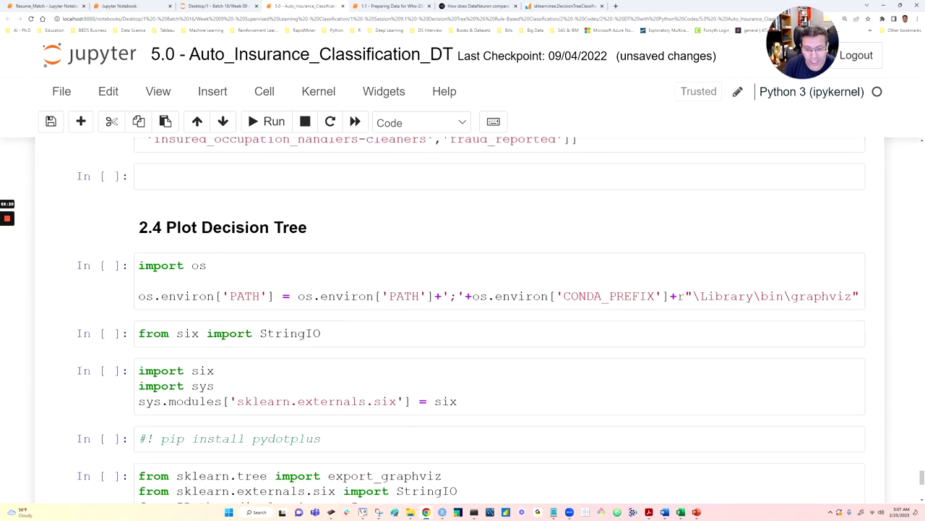
left_click(139, 281)
left_click(265, 121)
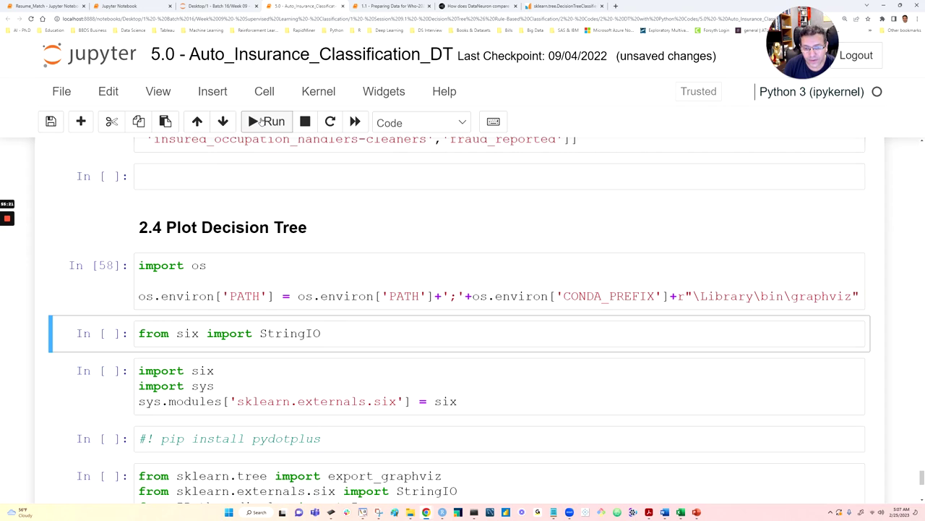
left_click(265, 121)
left_click(264, 121)
scroll(460, 318, "down", 3)
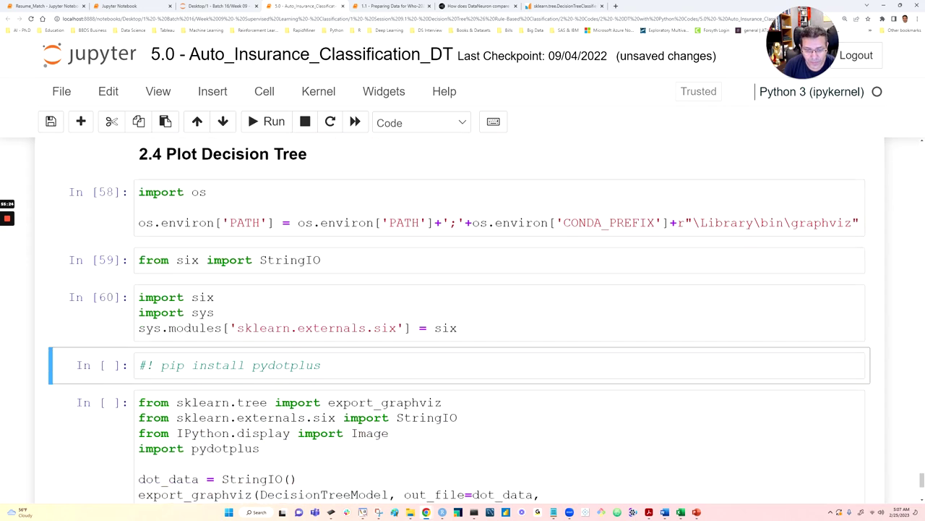
Skip the pydotplus install cell, run the export_graphviz cell that writes Auto-Inssurance.png, and look over the rendered tree
left_click(138, 319)
left_click(265, 121)
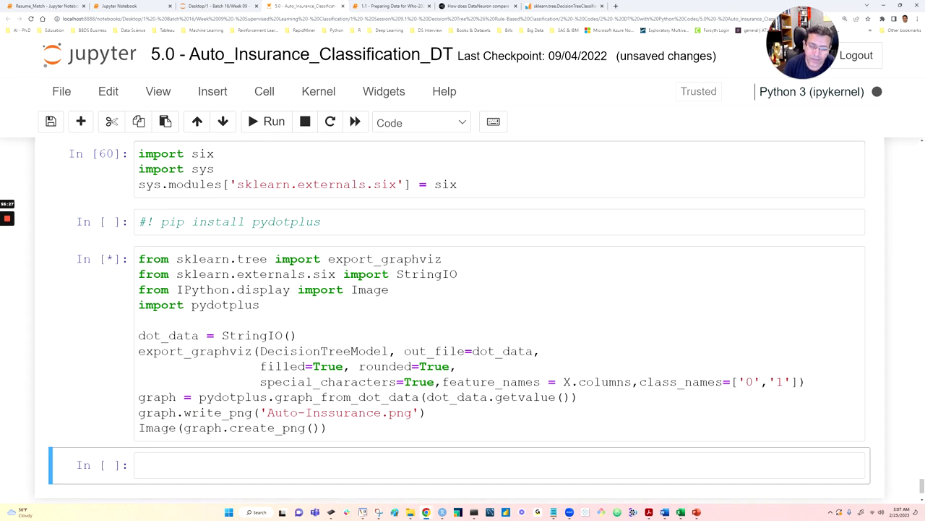
scroll(625, 353, "down", 4)
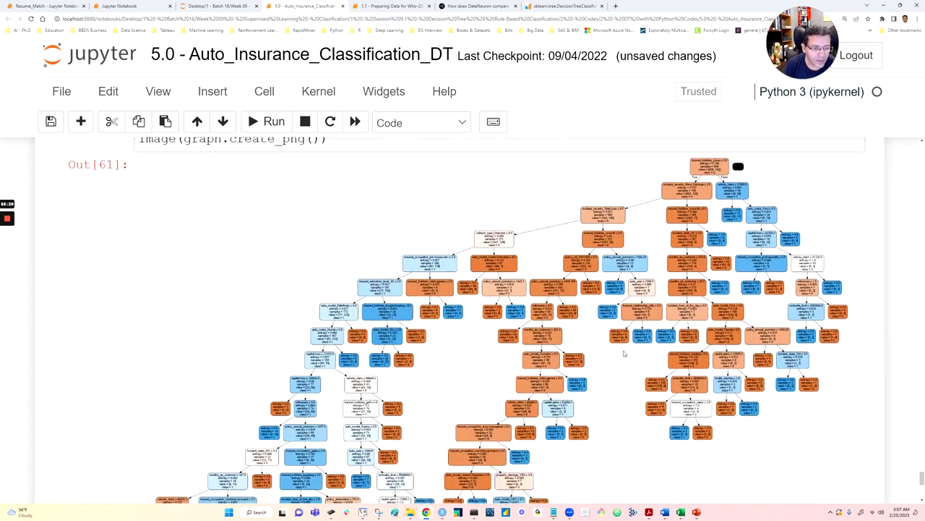
scroll(498, 345, "down", 2)
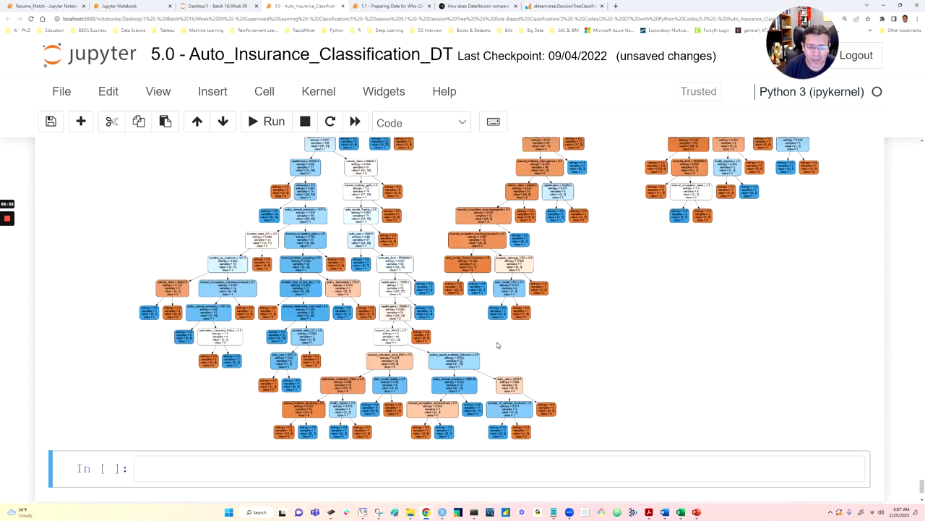
Copy the decision tree image from the notebook output, switch to Paint, paste it there and maximize the window
scroll(498, 345, "up", 2)
scroll(555, 346, "down", 1)
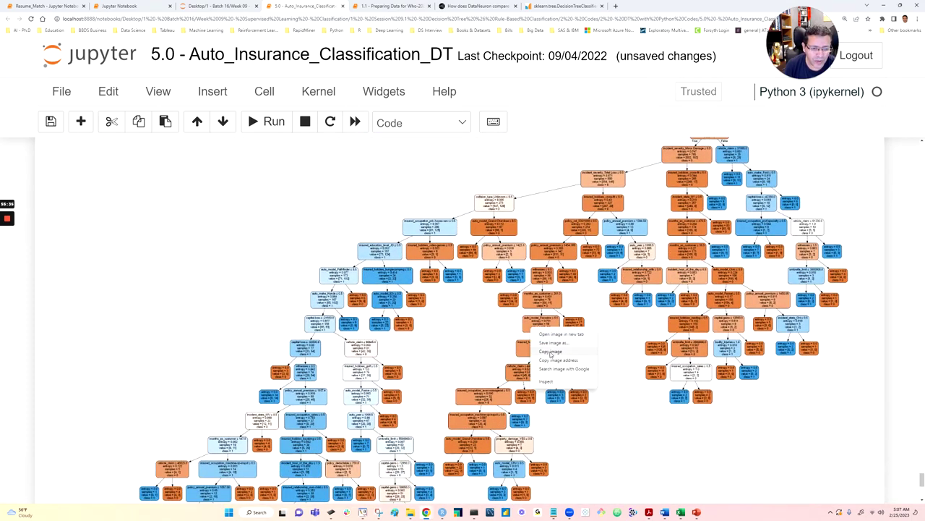
left_click(377, 512)
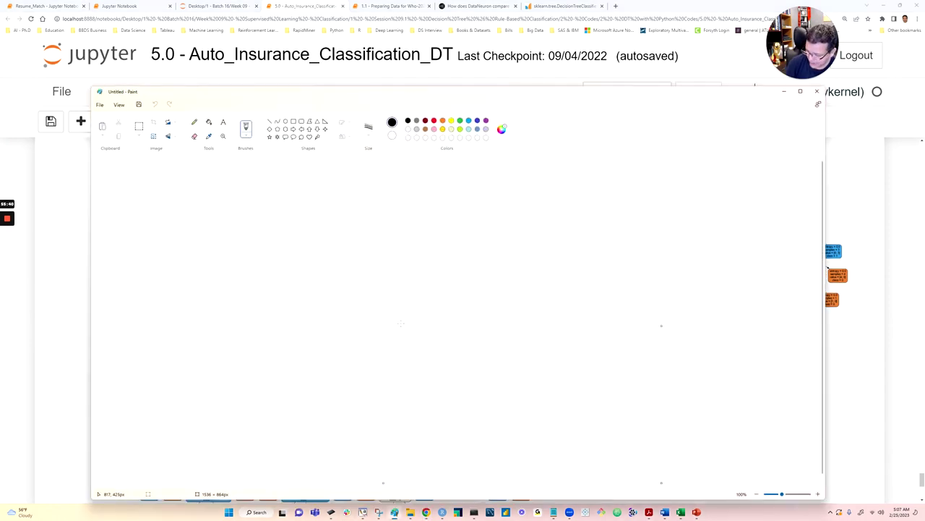
key("ctrl+v")
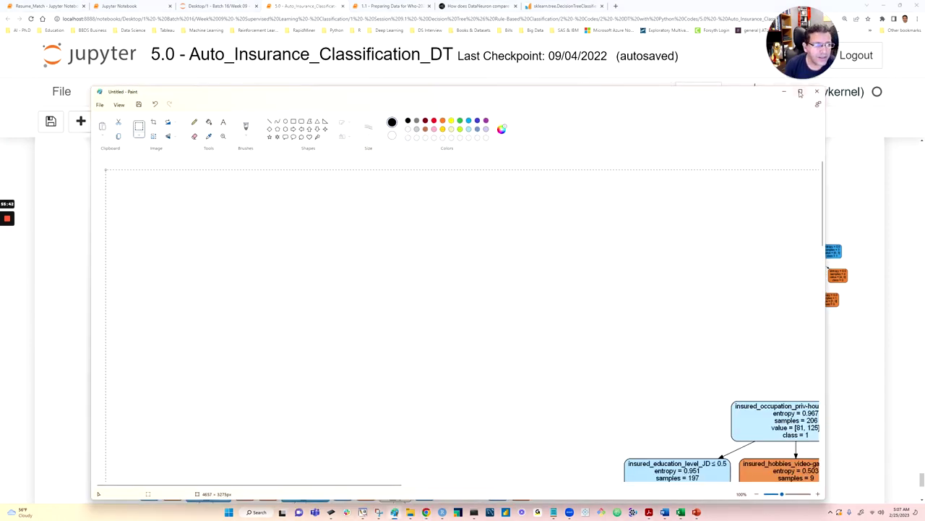
left_click(800, 91)
Examine the pasted tree from its lower branches up to the insured_hobbies_chess root node and choose the Pencil tool
scroll(673, 334, "down", 6)
scroll(650, 337, "down", 5)
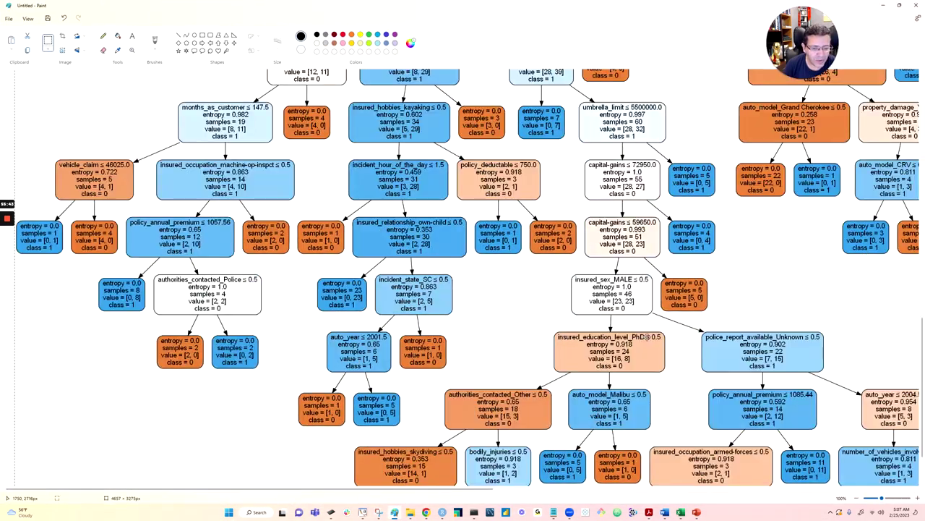
scroll(630, 336, "up", 20)
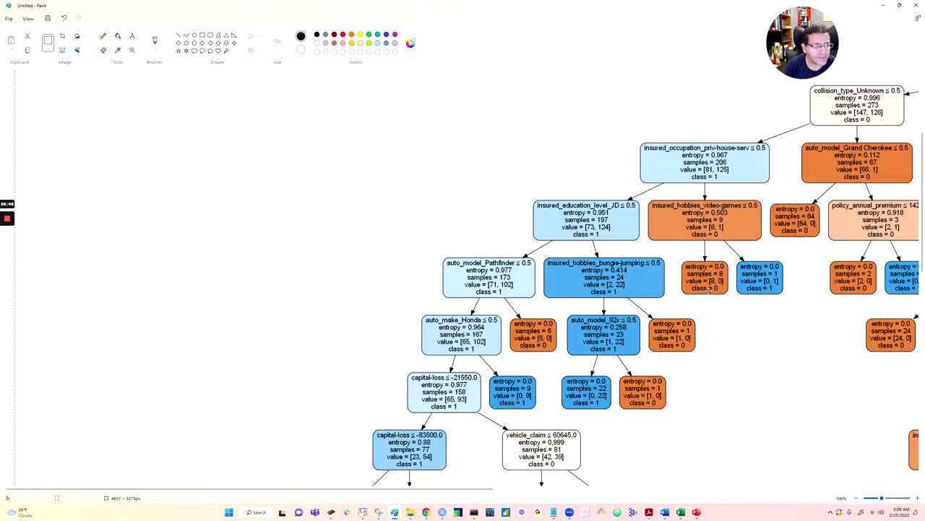
scroll(647, 181, "right", 3)
scroll(648, 181, "up", 1)
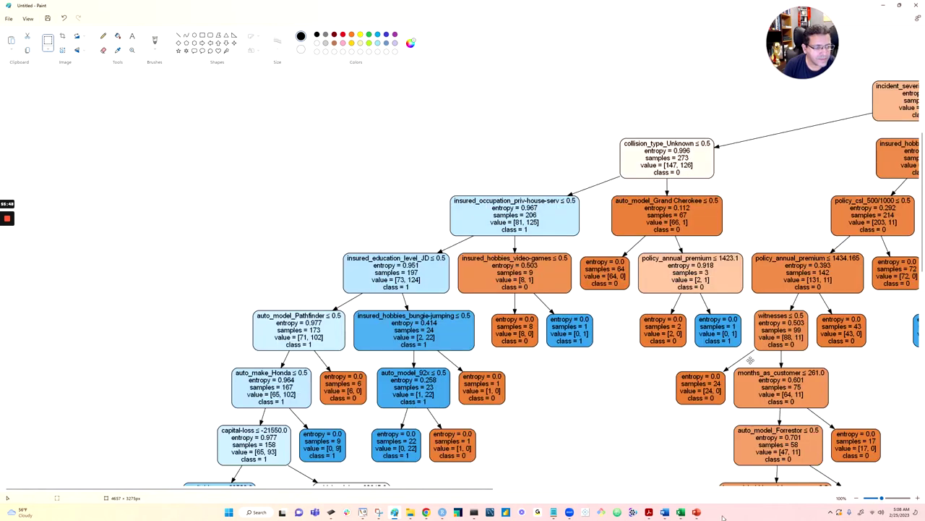
scroll(570, 287, "right", 10)
scroll(570, 286, "up", 2)
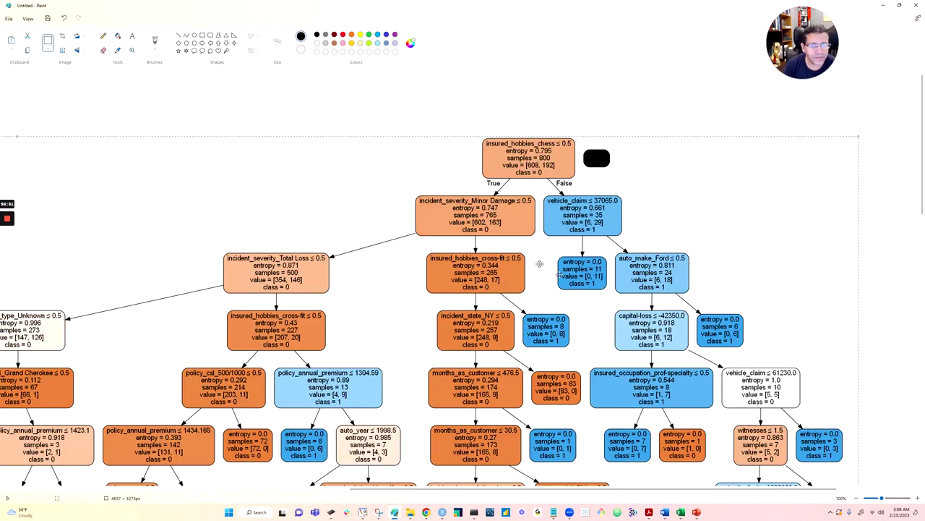
left_click(104, 36)
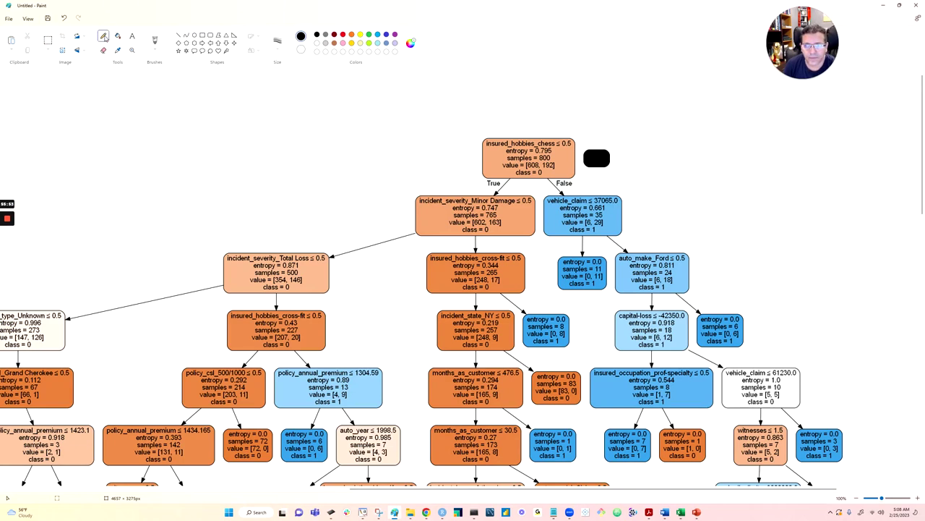